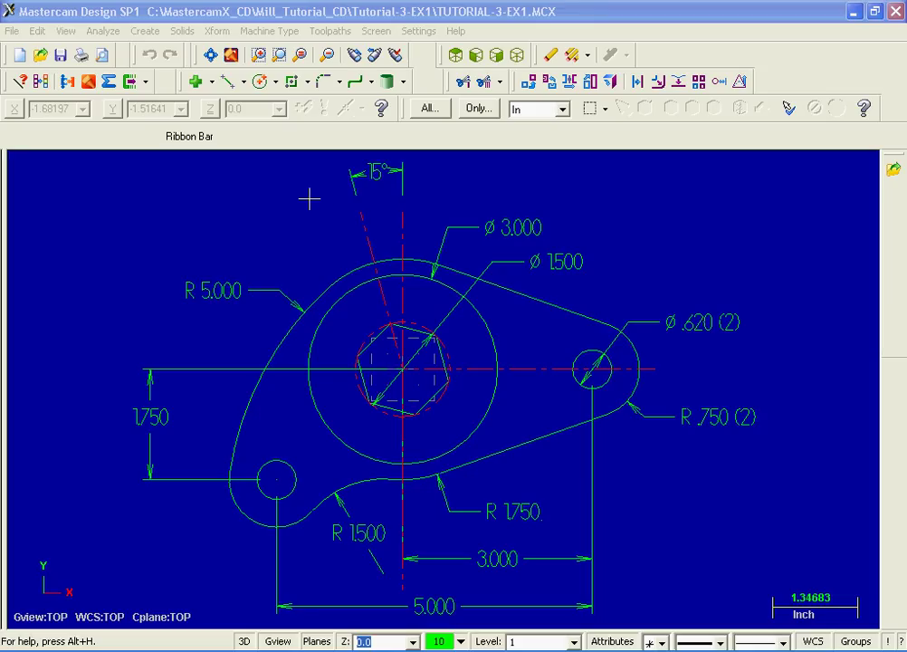
Start a new drawing and create a 3.0 inch diameter circle by center point at the origin
left_click(20, 57)
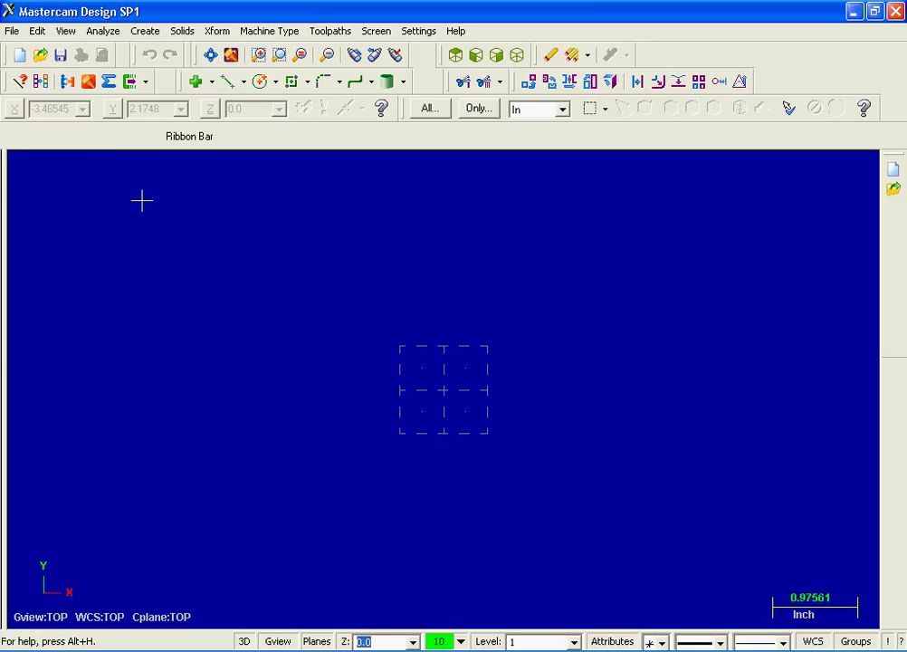
left_click(146, 31)
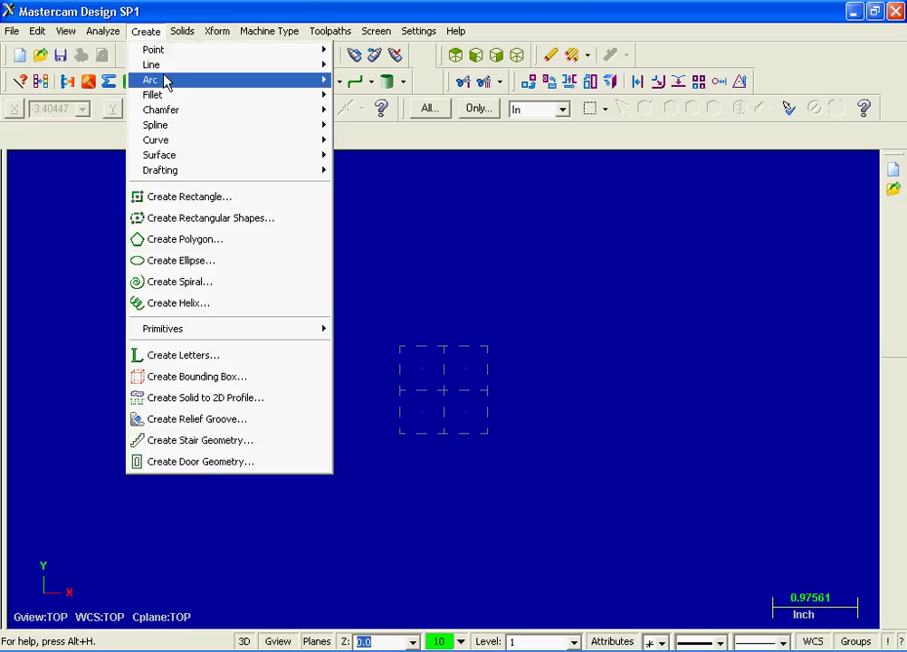
mouse_move(165, 81)
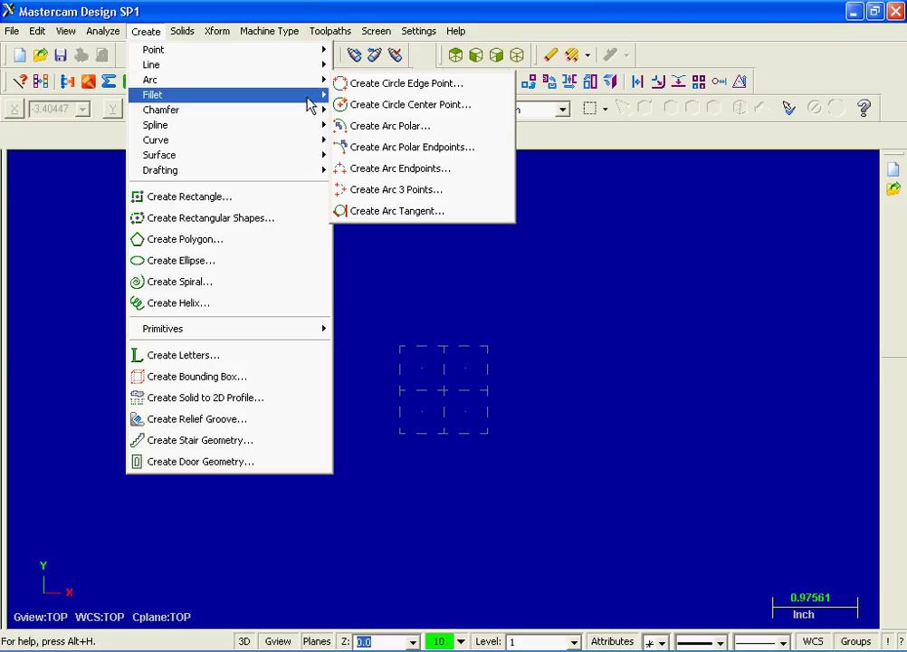
left_click(479, 107)
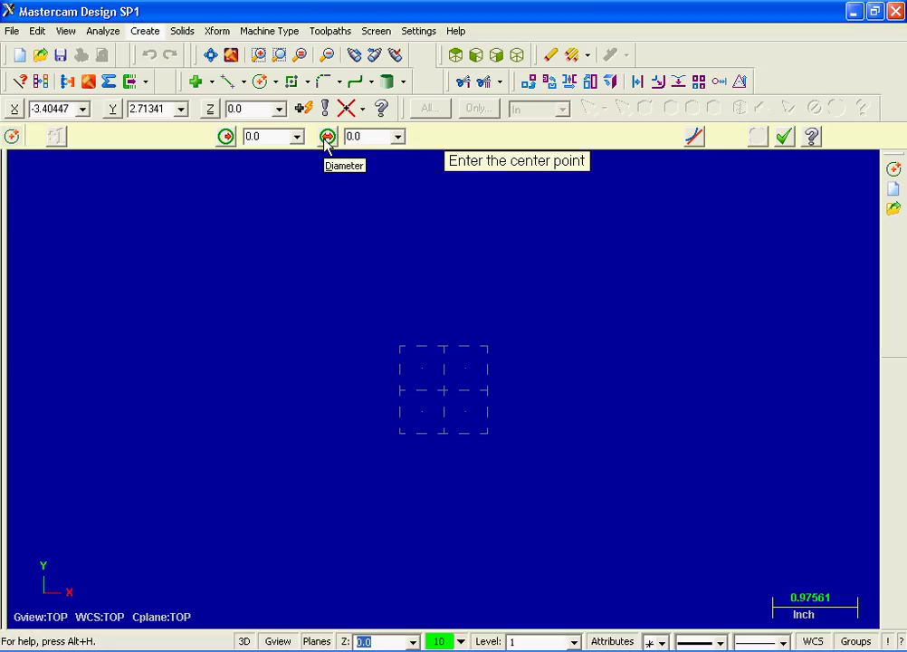
left_click(366, 138)
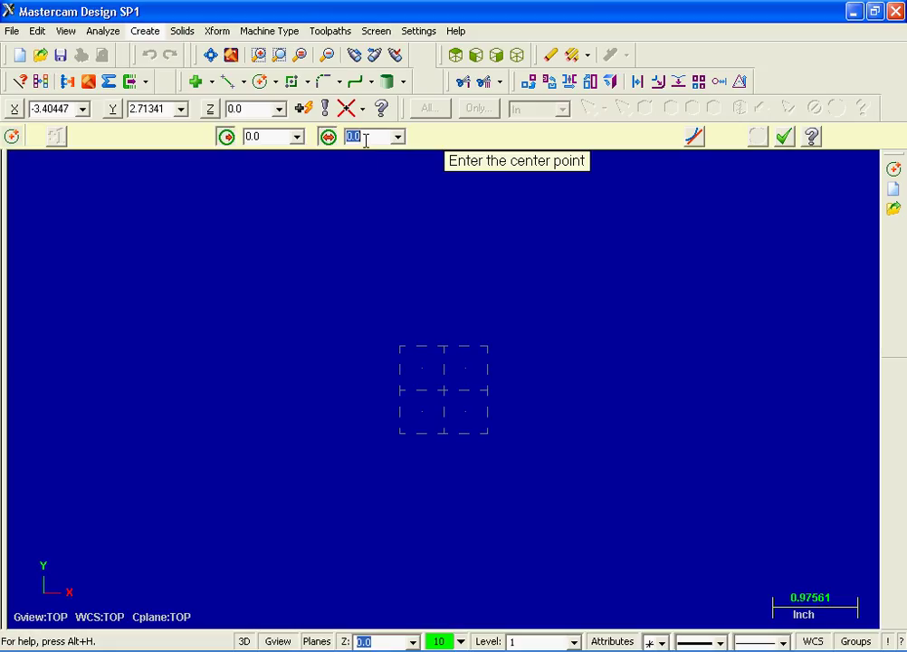
type("3")
key("Return")
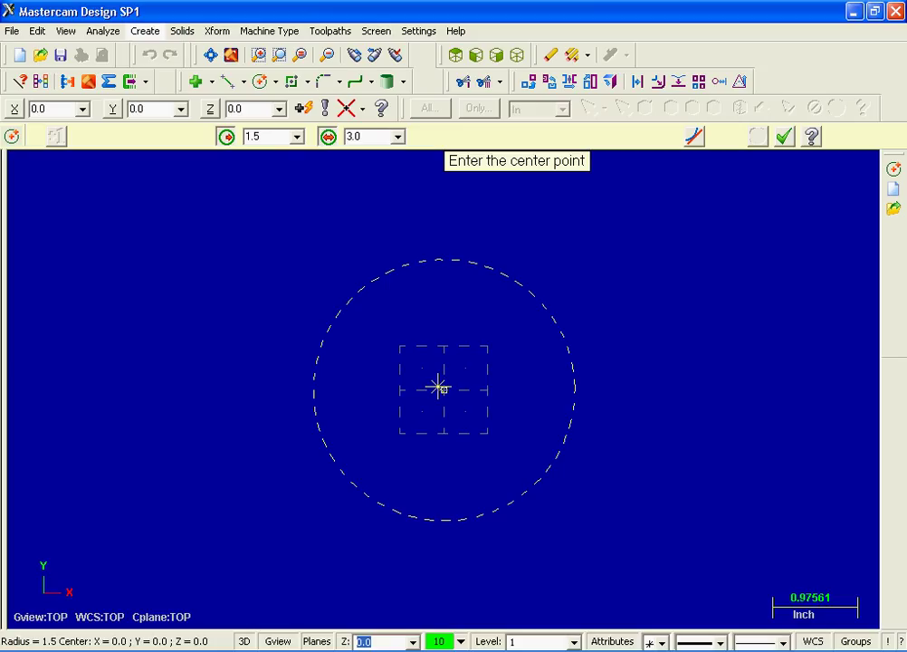
left_click(438, 387)
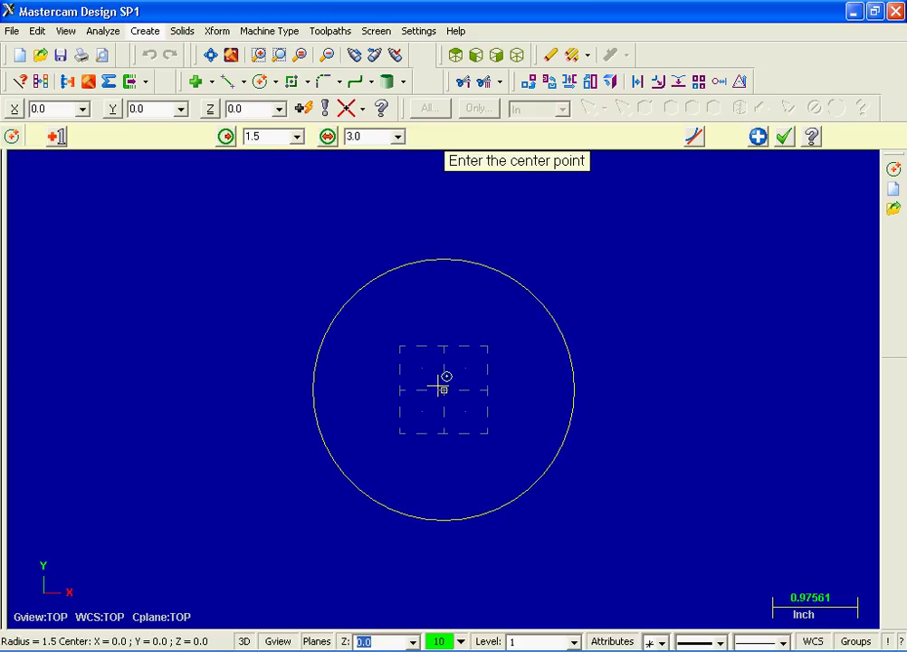
left_click(757, 137)
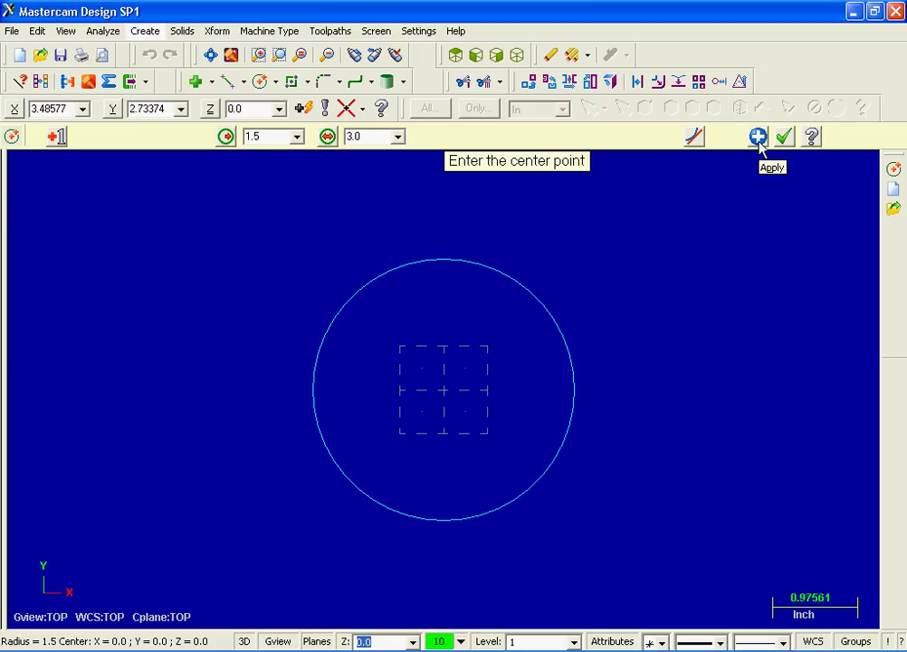
left_click(758, 137)
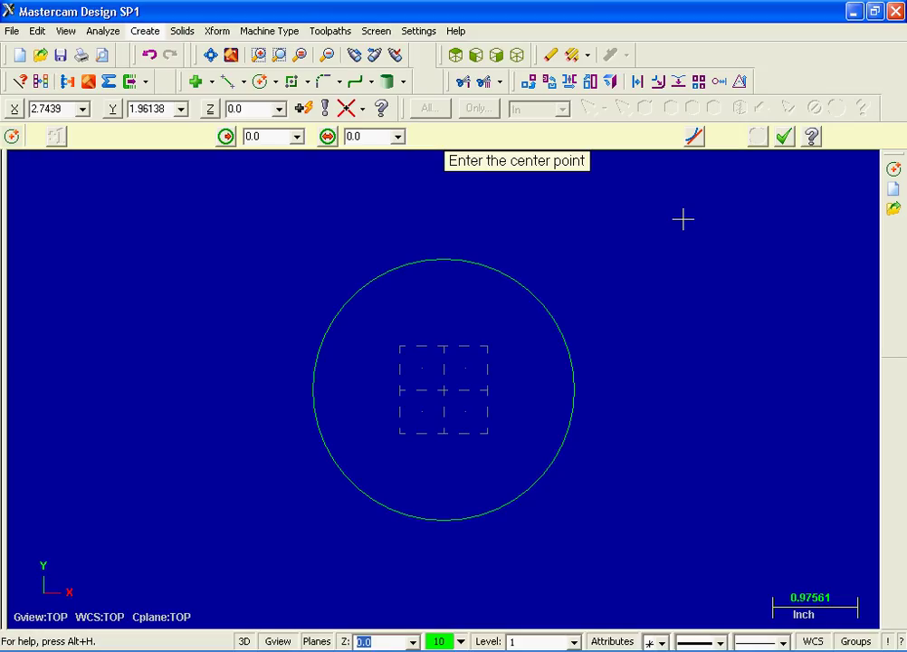
Create a concentric circle of radius 1.75 inch centered on the origin
left_click(250, 136)
double_click(258, 137)
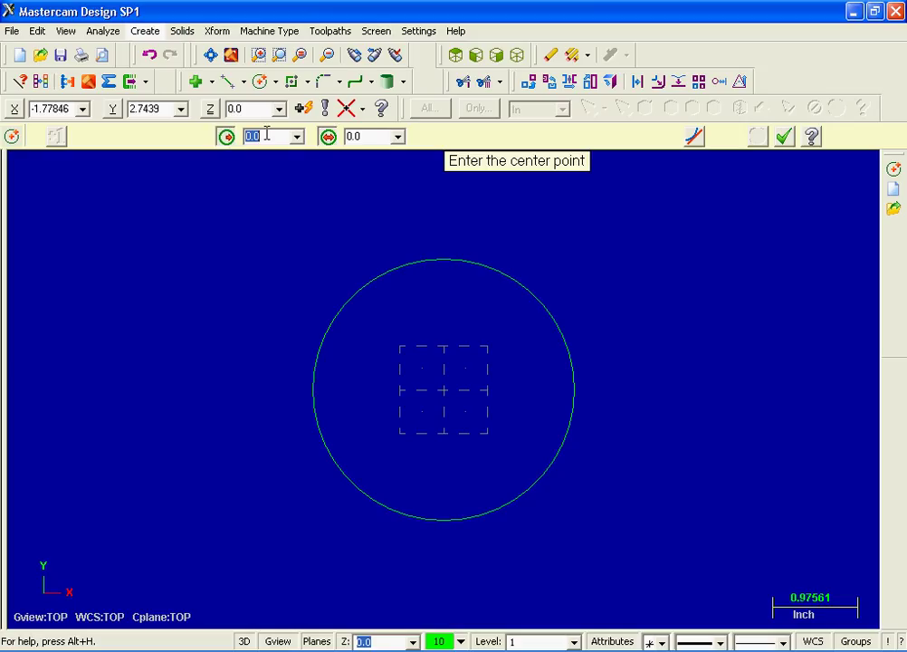
type("1.75")
key("Return")
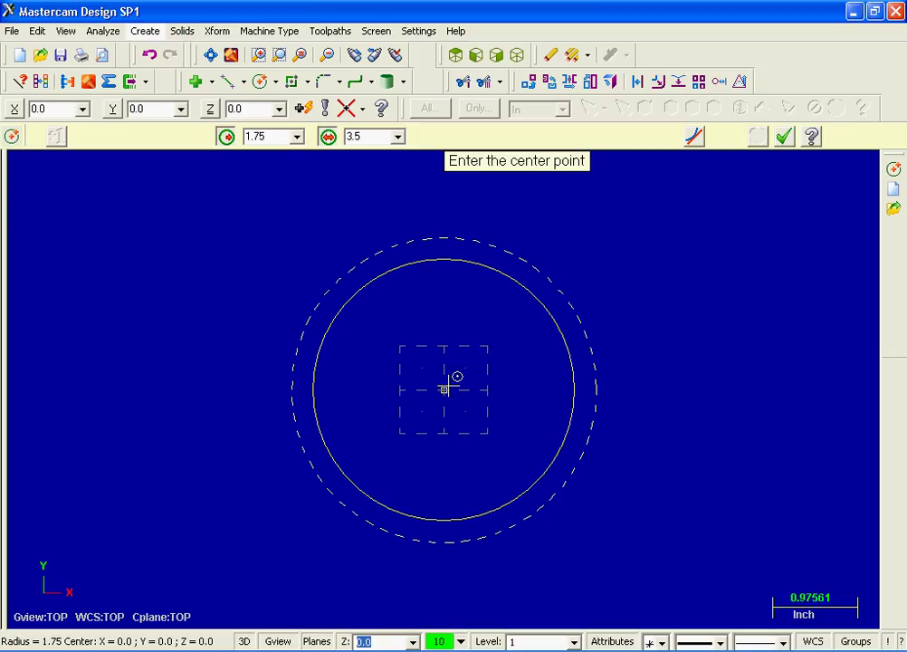
left_click(444, 389)
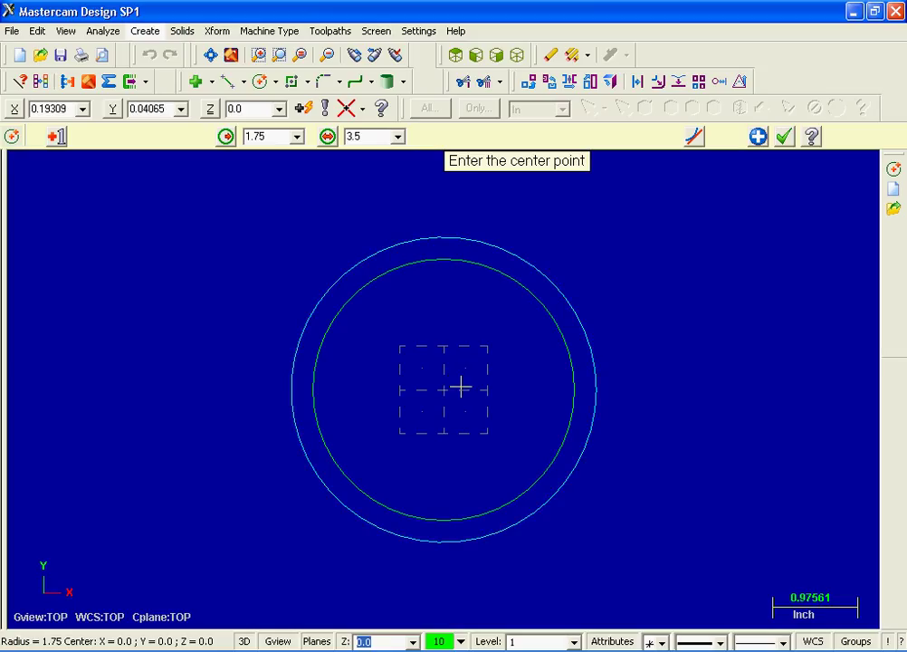
left_click(758, 136)
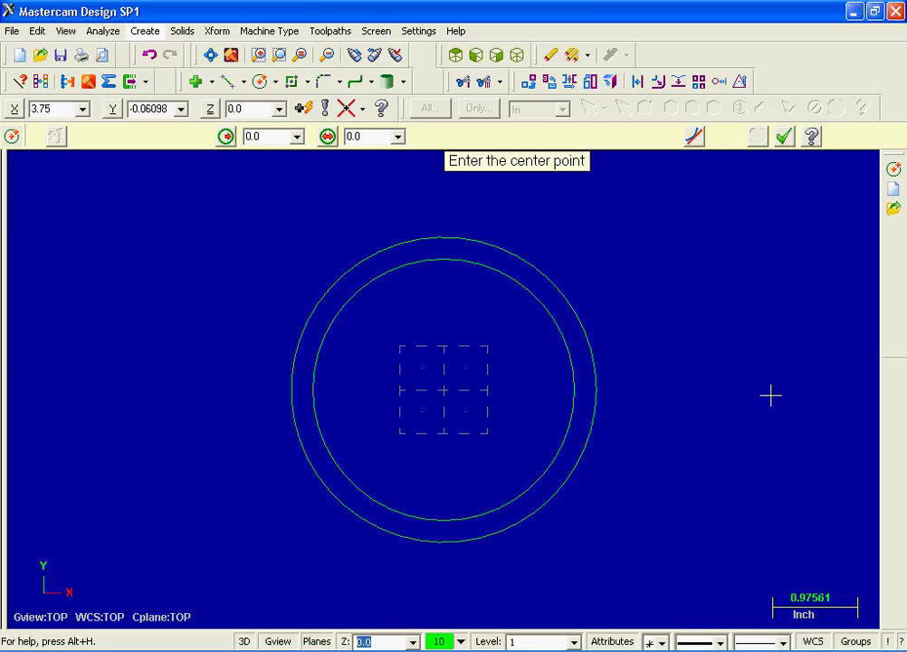
Lock the circle diameter at 0.62 inch and create a small hole circle centered at X 3.0, Y 0
left_click(330, 136)
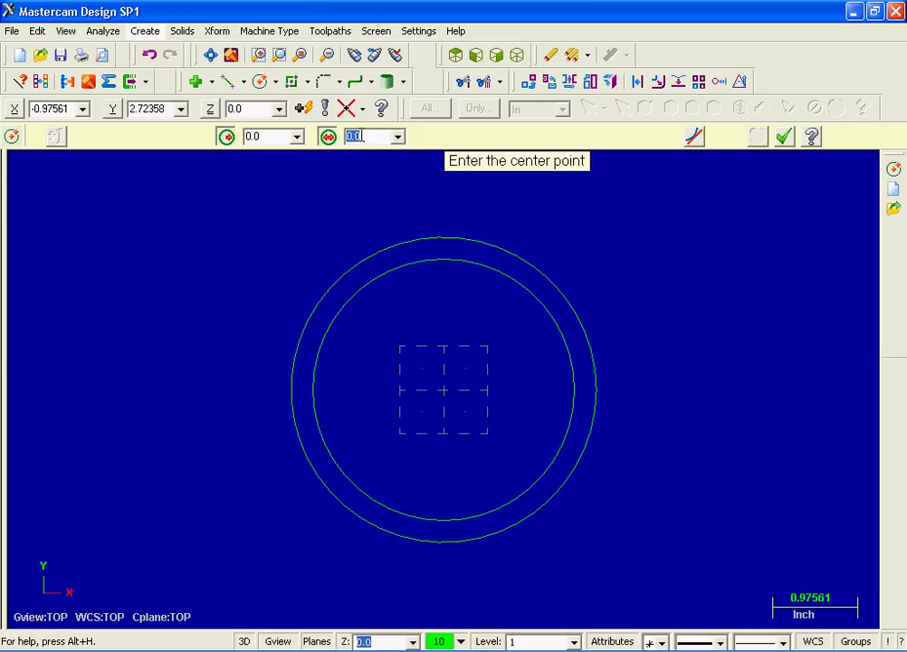
type("0.62")
key("Return")
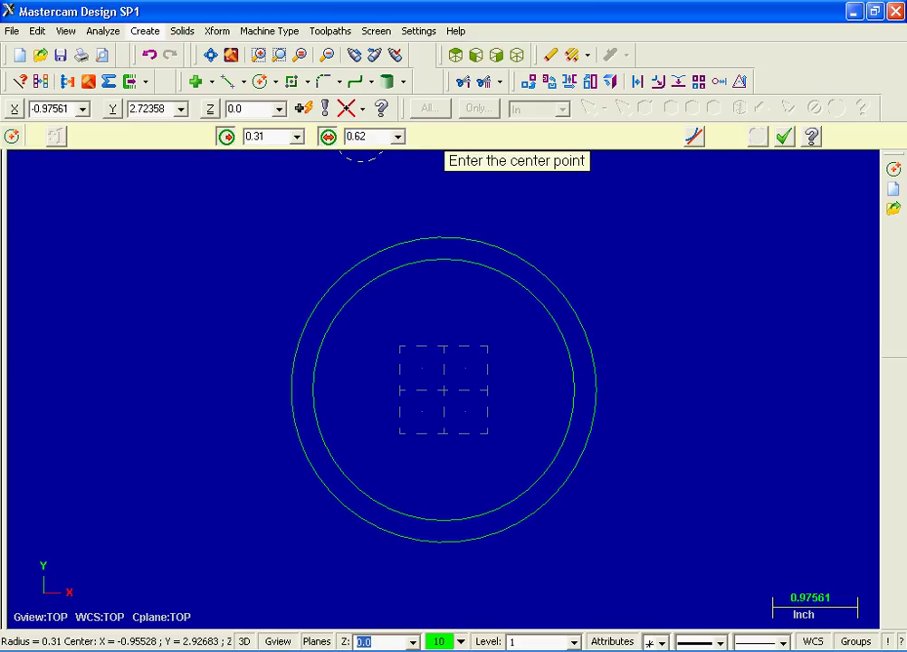
left_click(330, 137)
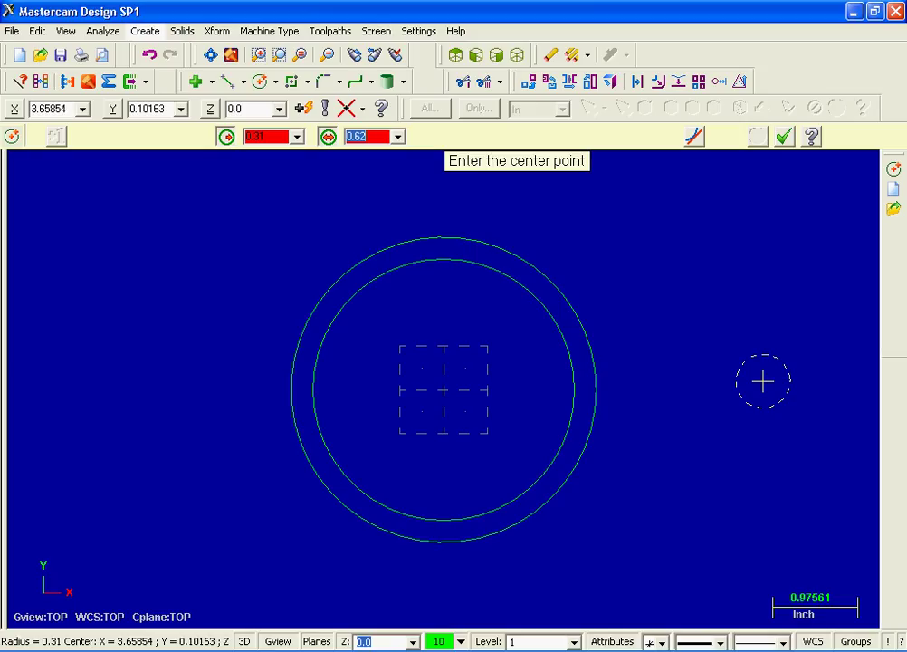
left_click(305, 109)
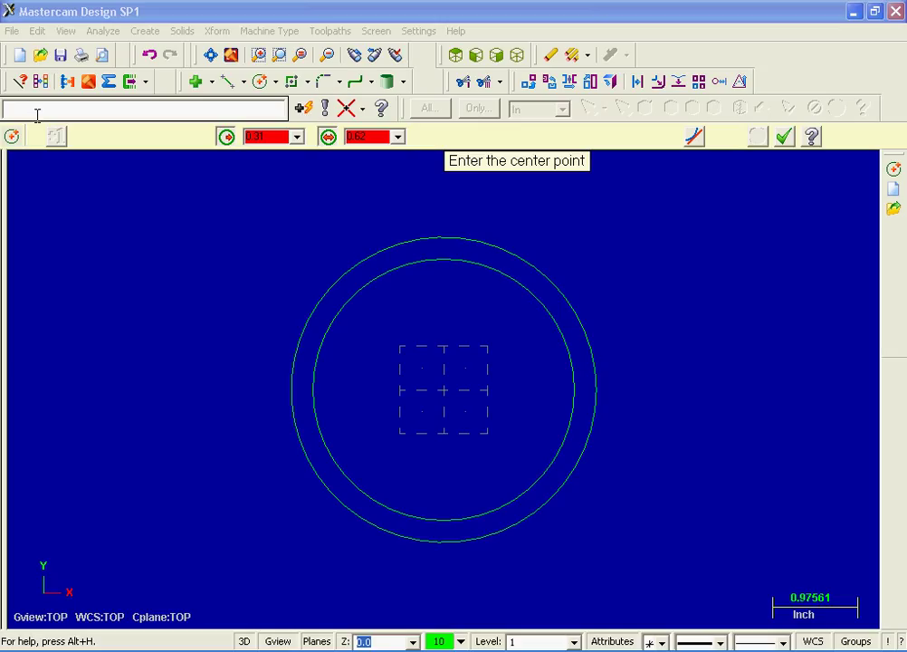
type("3.0")
key("Return")
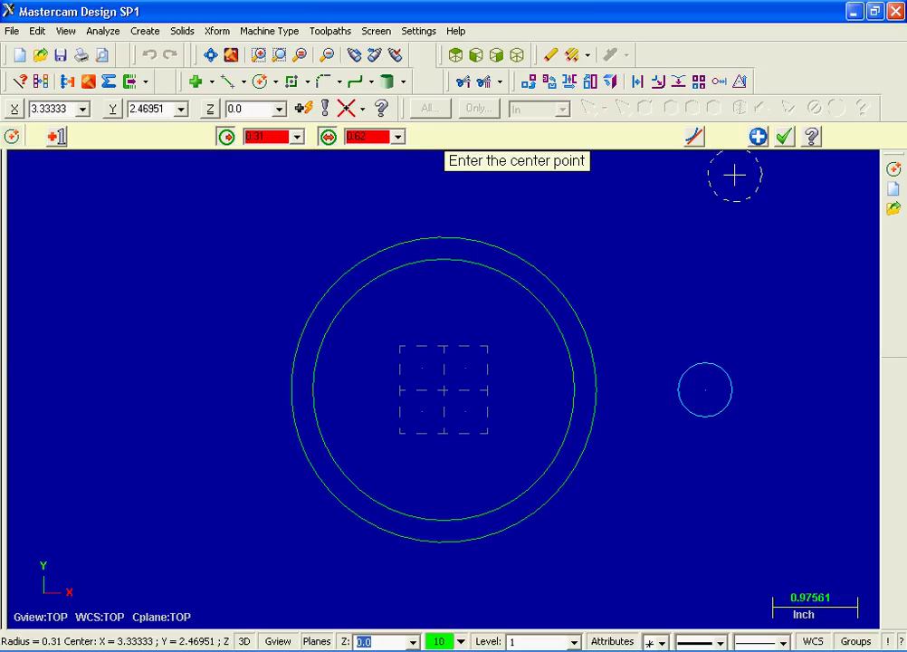
left_click(759, 136)
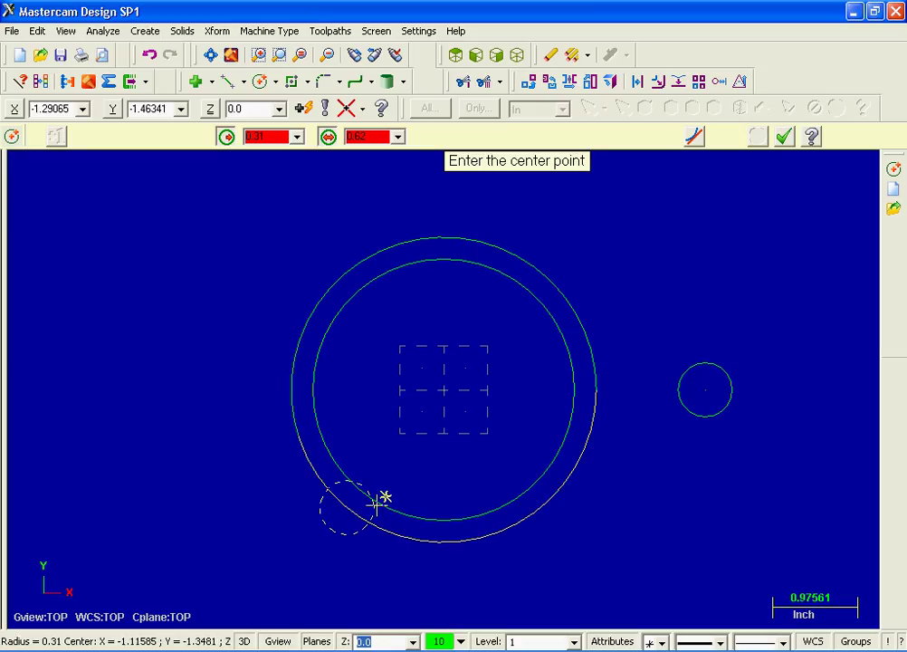
Create a second 0.62 inch diameter circle, placing its center relative to the first small circle's center at an offset of -5.62,-1.75
left_click(705, 389)
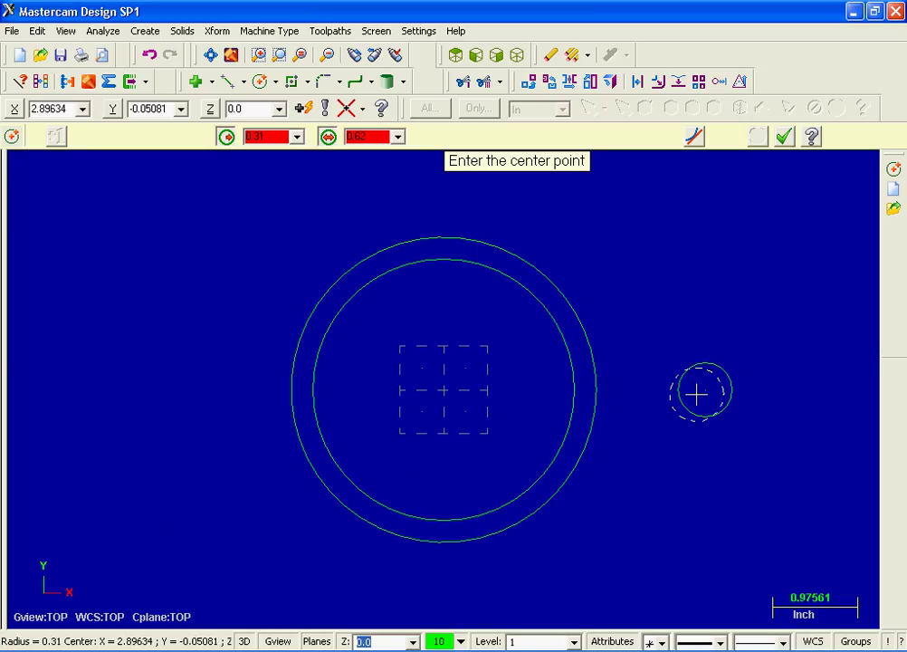
left_click(364, 108)
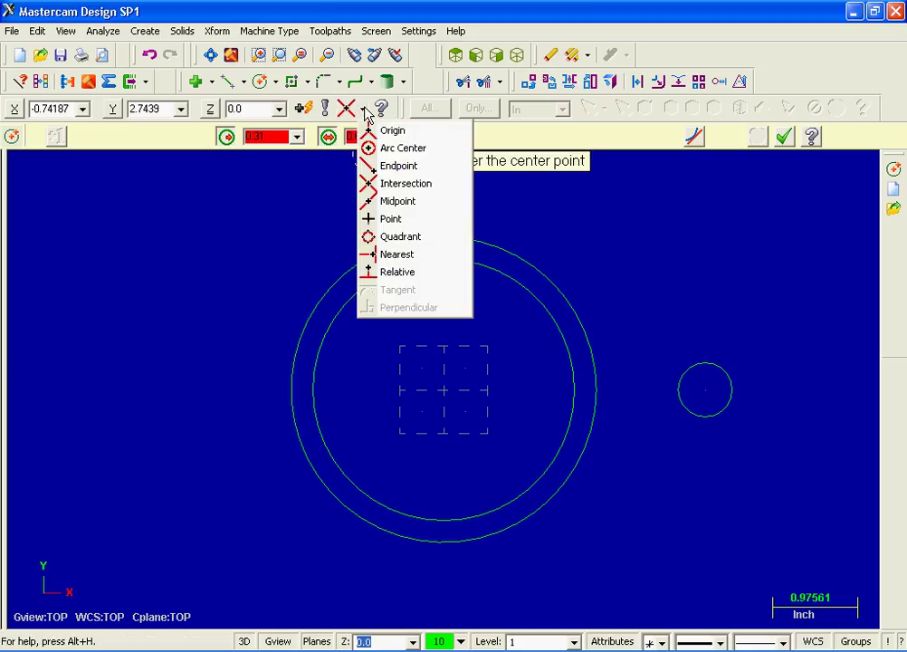
left_click(425, 272)
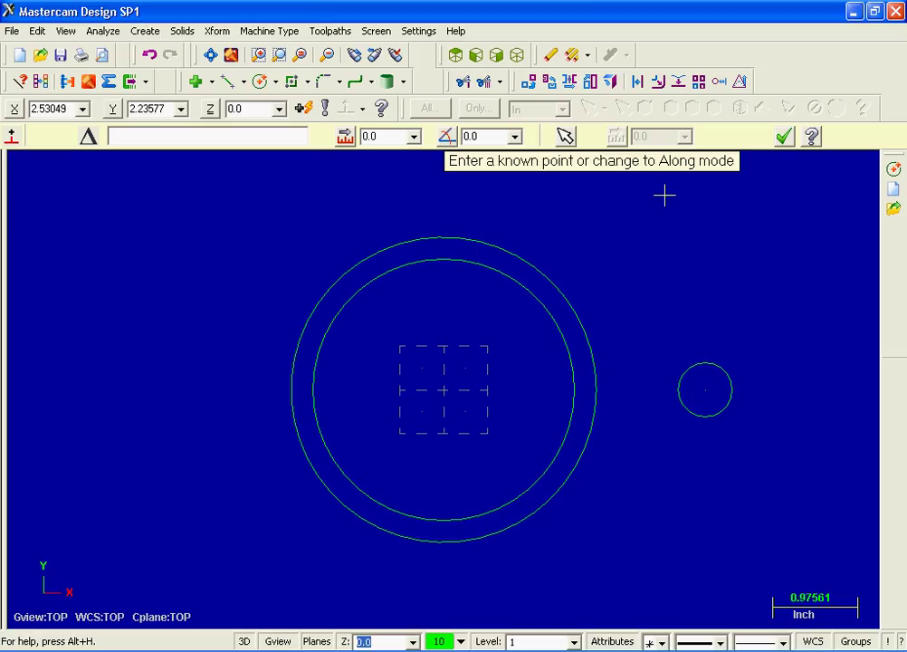
left_click(707, 387)
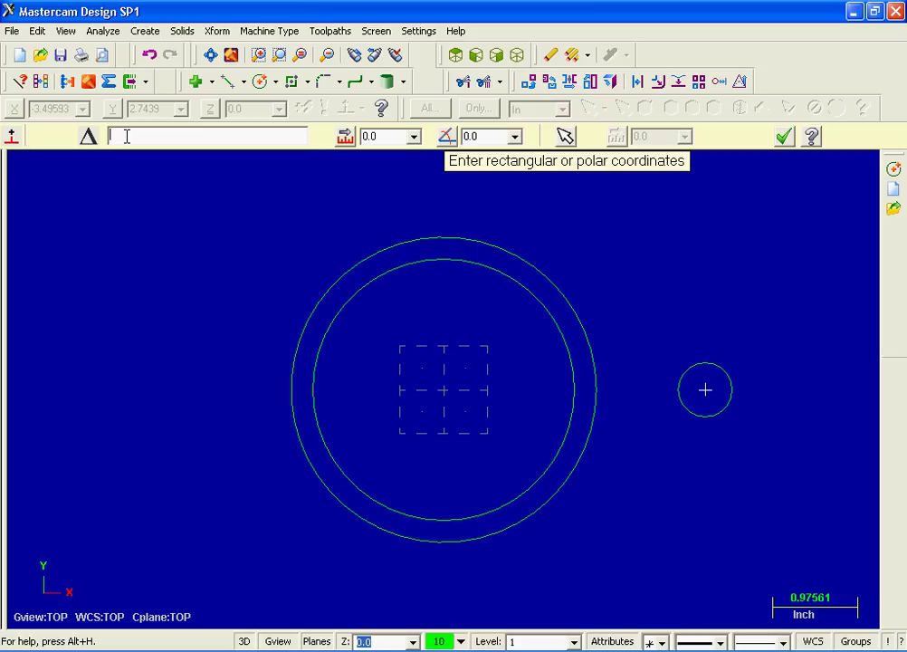
type("-5.62,-1.75")
key("Return")
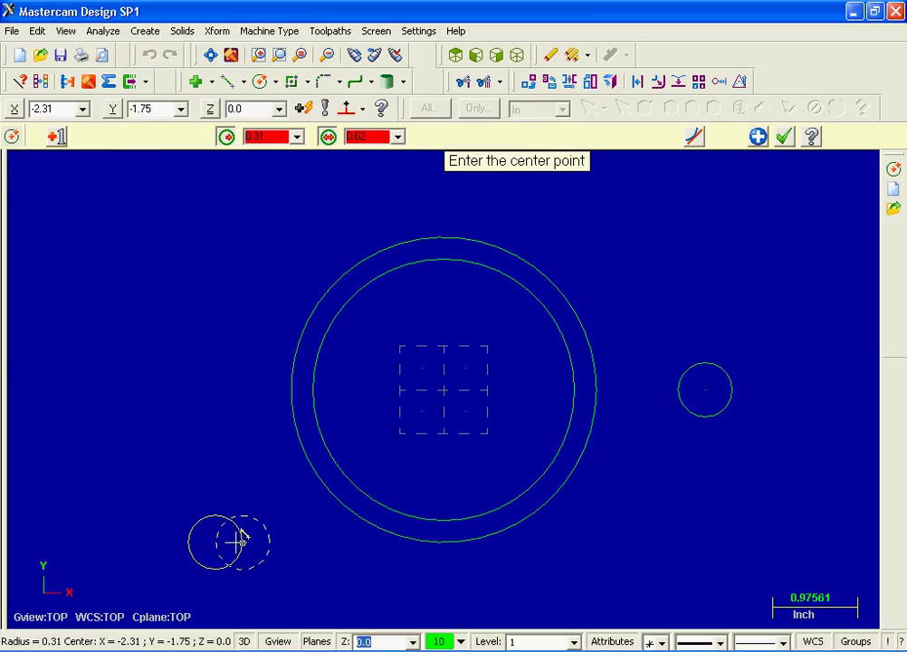
left_click(758, 137)
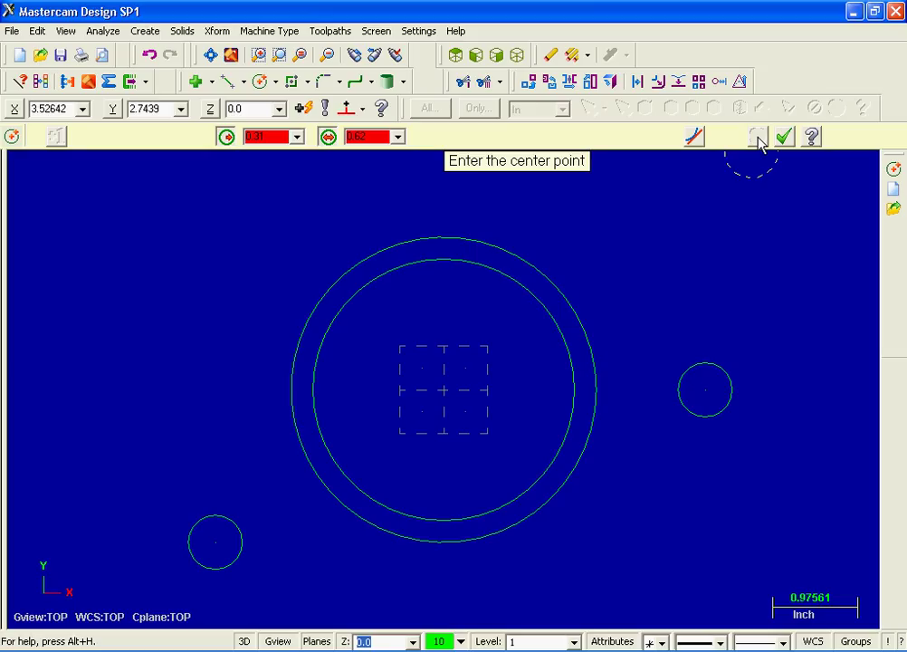
Lock the circle radius at 0.75 inch and create a concentric outer circle around each of the two small hole circles
left_click(709, 387)
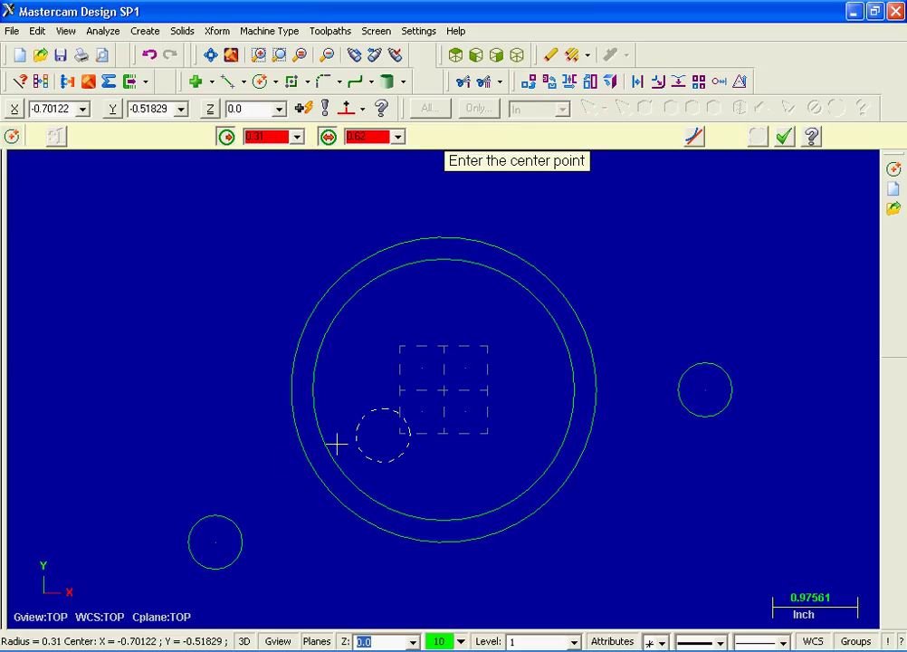
left_click(216, 543)
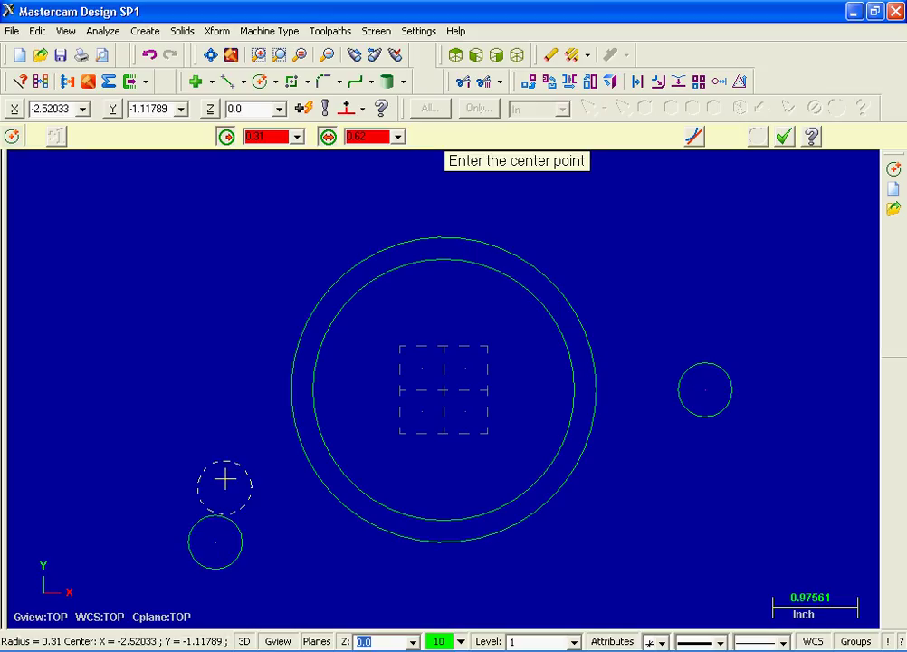
left_click(228, 141)
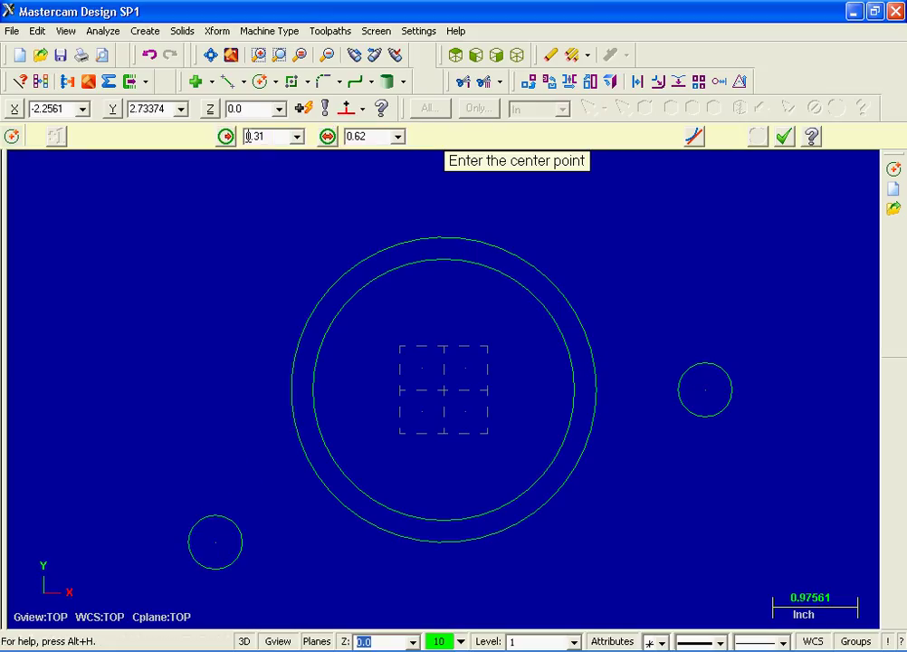
left_click(259, 137)
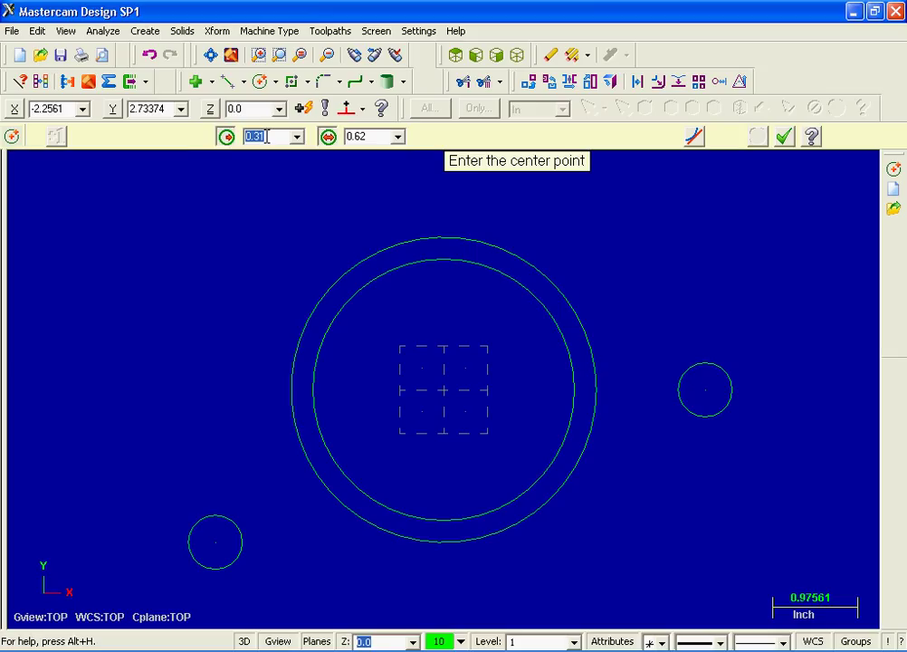
type(".75")
key("Return")
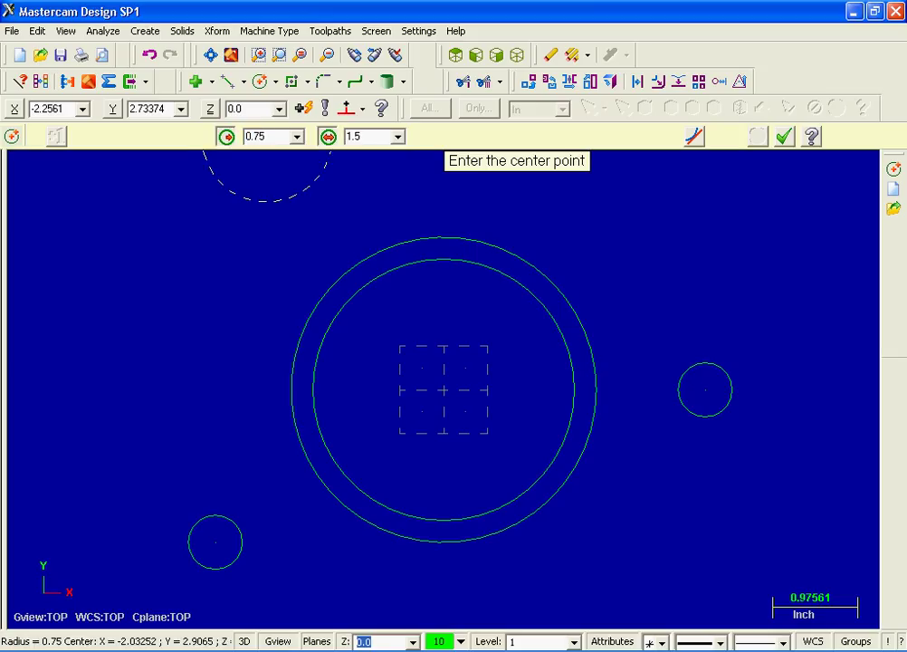
left_click(228, 138)
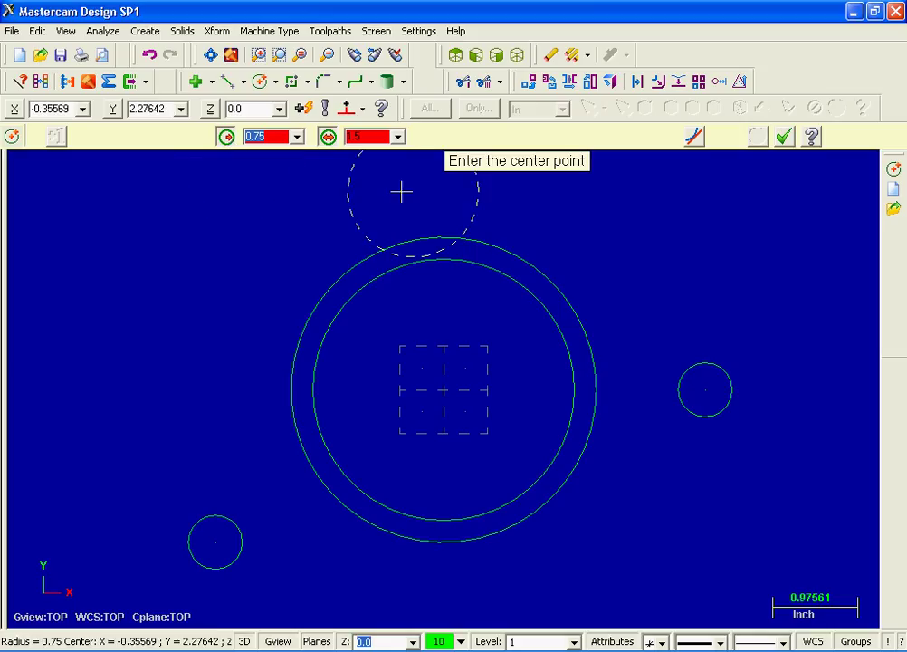
left_click(707, 387)
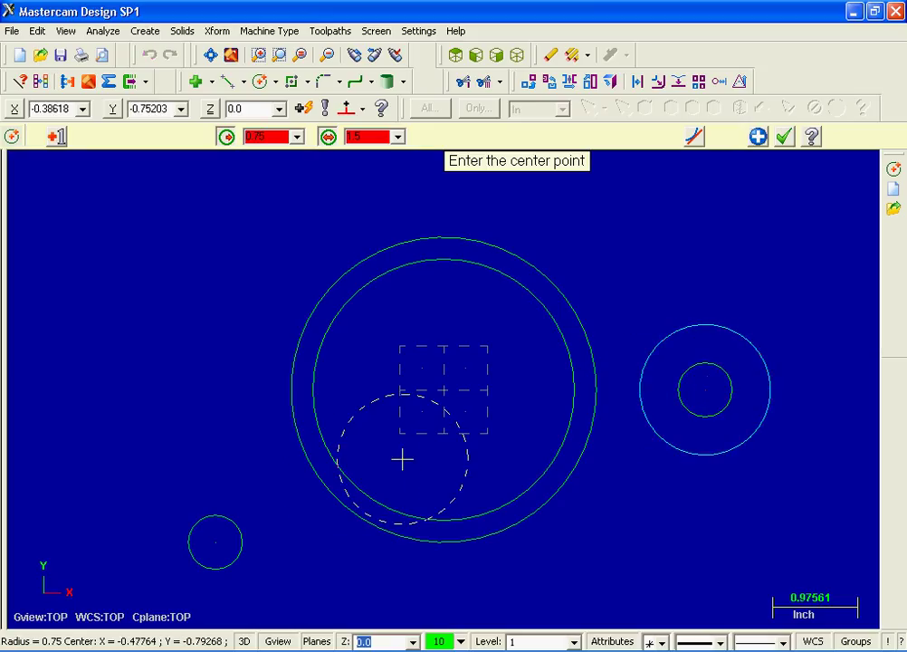
left_click(221, 542)
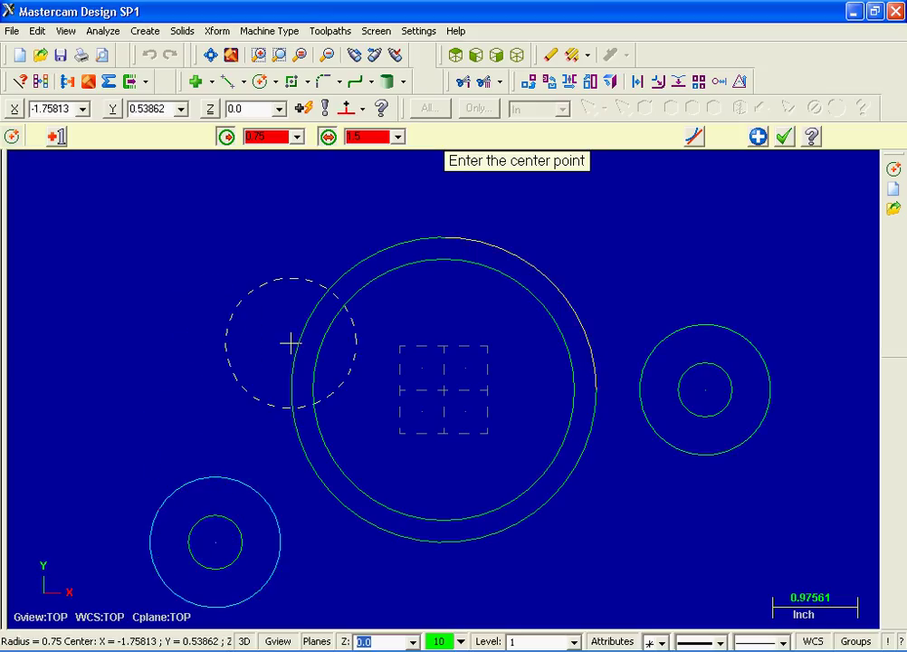
left_click(786, 138)
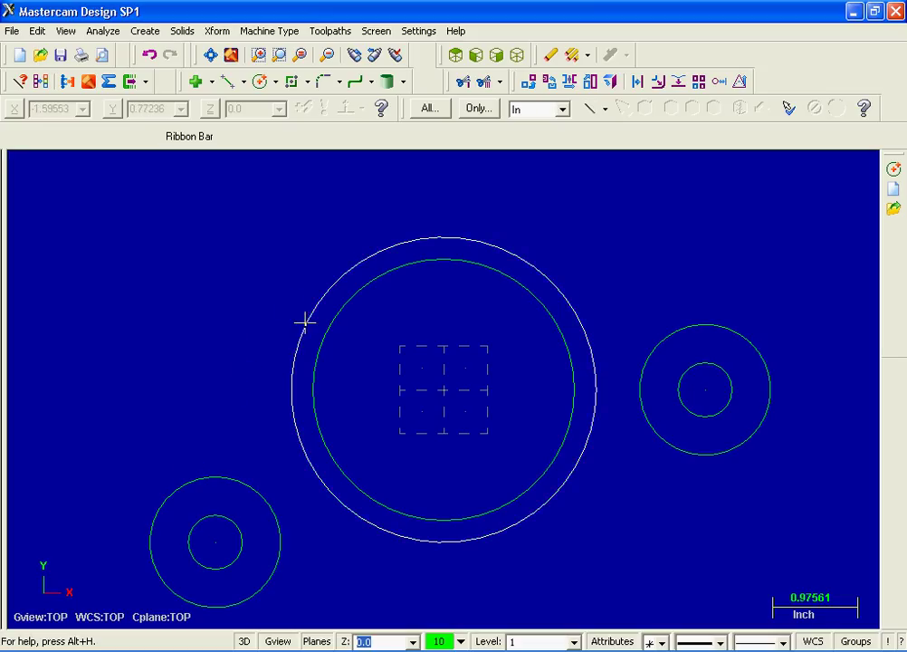
Create a 5.0 inch radius circle tangent to the 1.75 inch circle and the lower-left 0.75 inch circle, enclosing them from the upper left
left_click(142, 32)
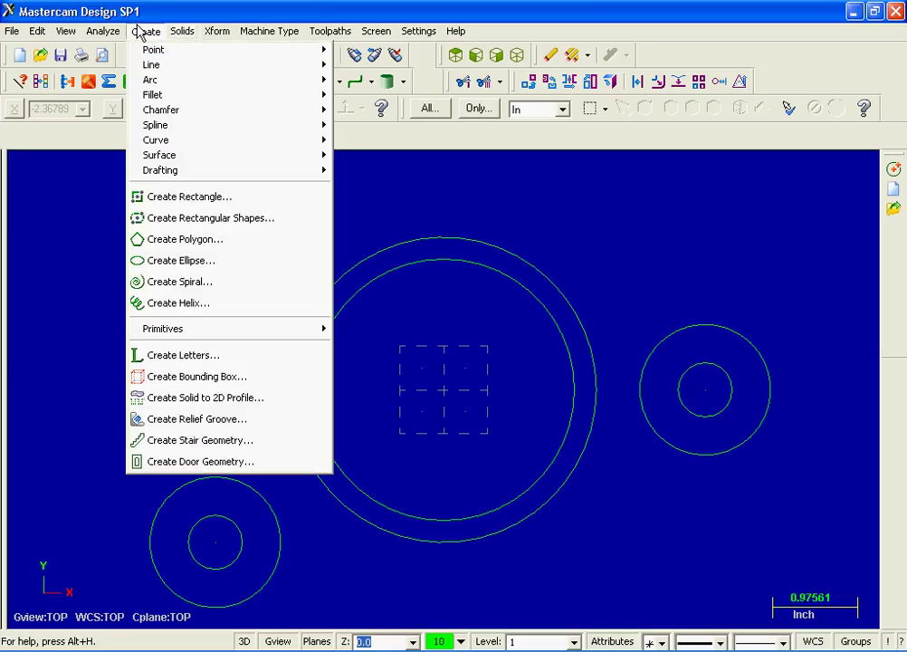
mouse_move(152, 80)
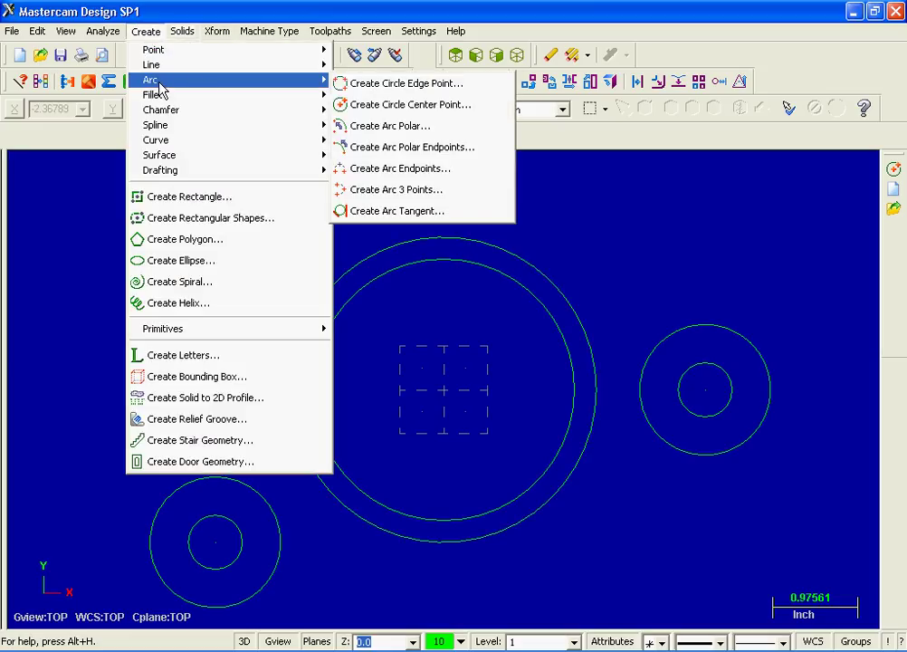
left_click(468, 86)
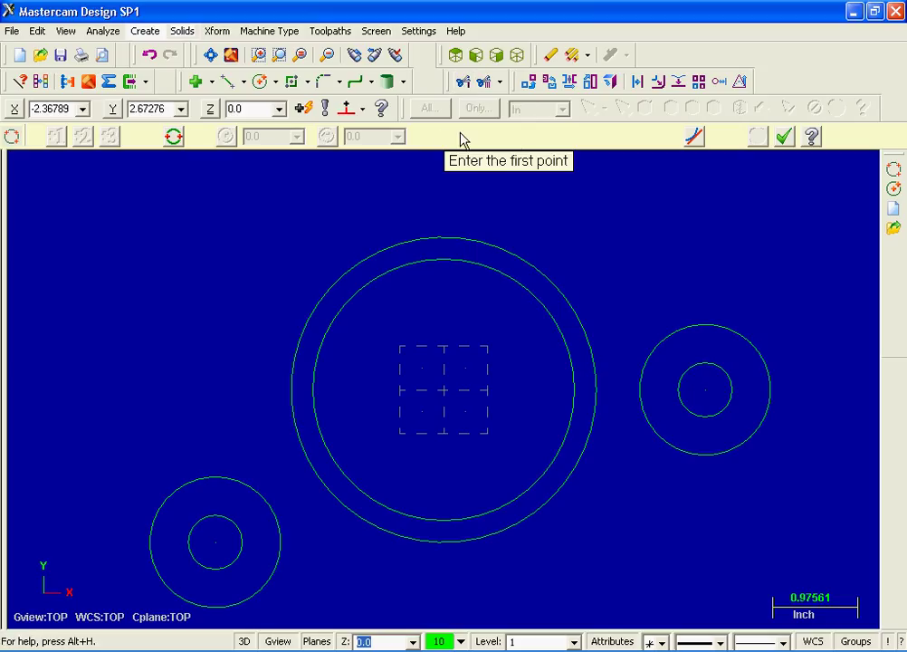
left_click(695, 138)
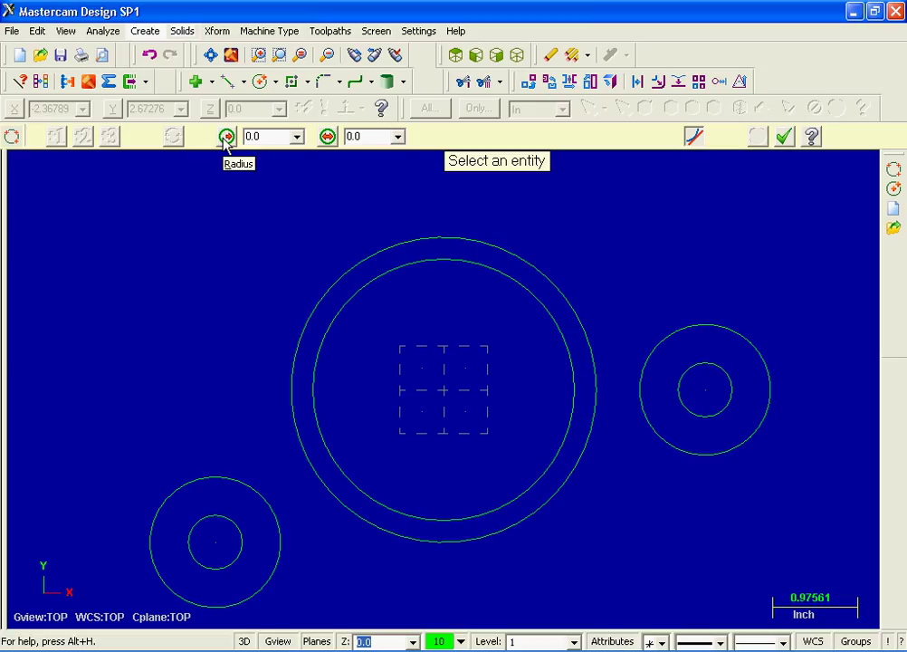
left_click(275, 136)
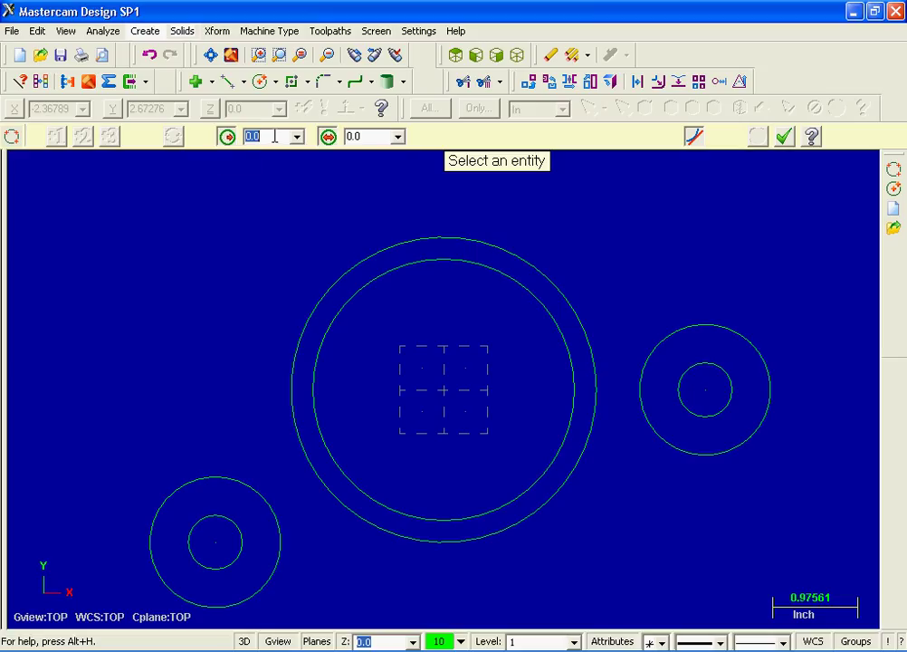
type("5.0")
key("Return")
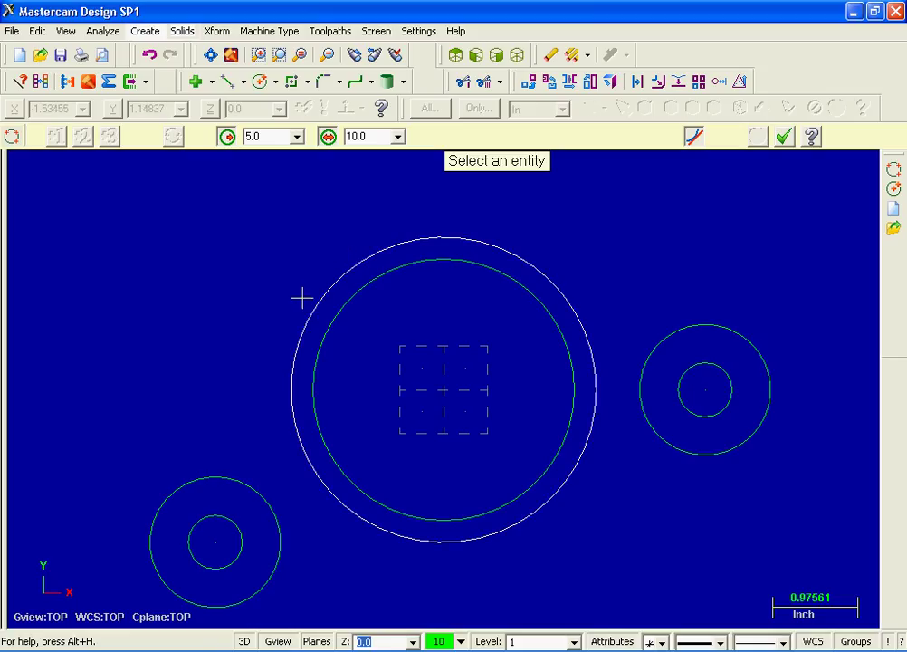
left_click(177, 483)
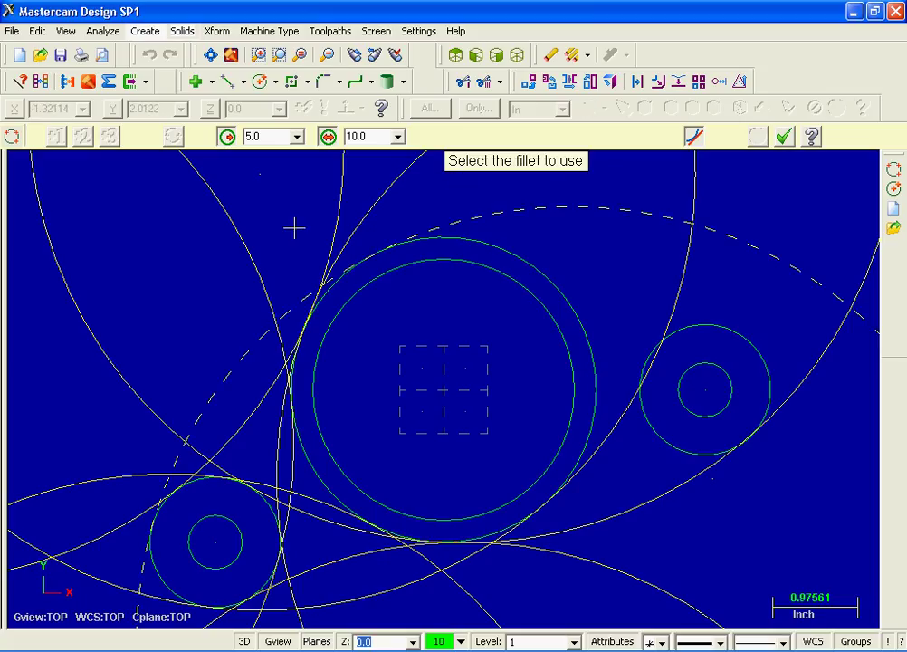
left_click(228, 373)
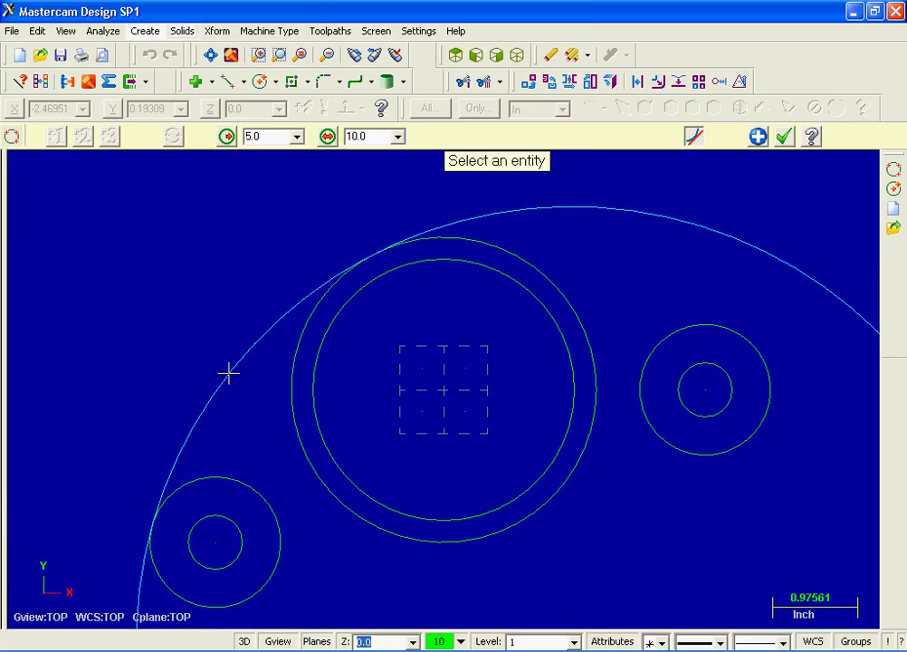
left_click(758, 136)
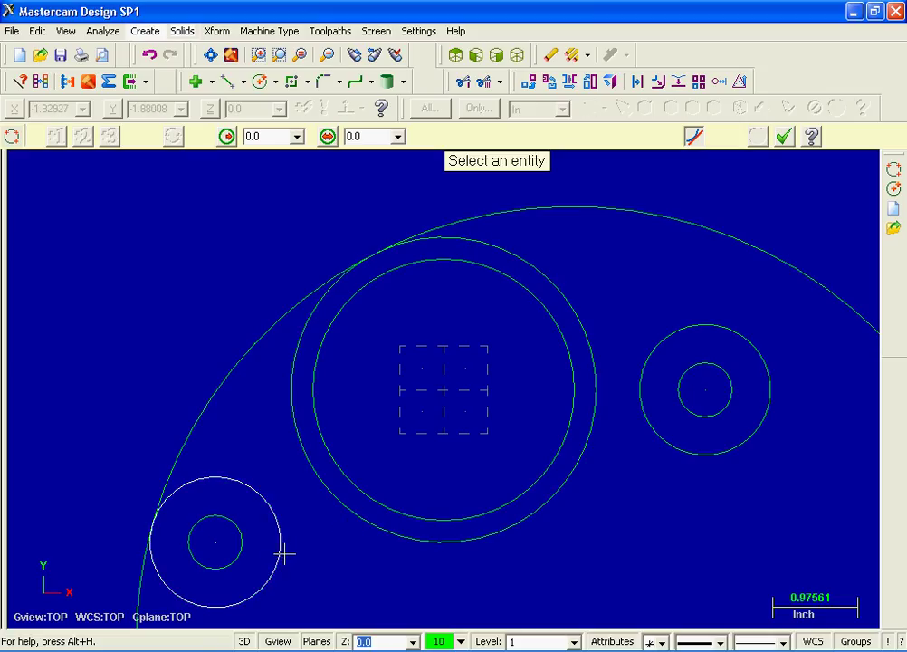
Create a 1.5 inch radius tangent circle below and between the 1.75 inch circle and the lower-left 0.75 inch circle
left_click(272, 136)
type("1.5")
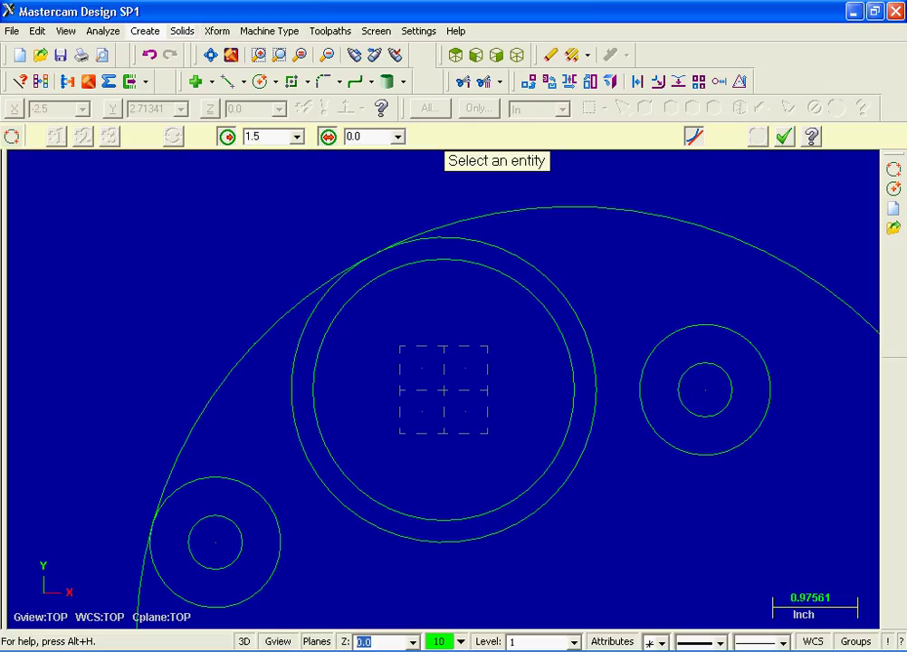
key("Return")
left_click(365, 530)
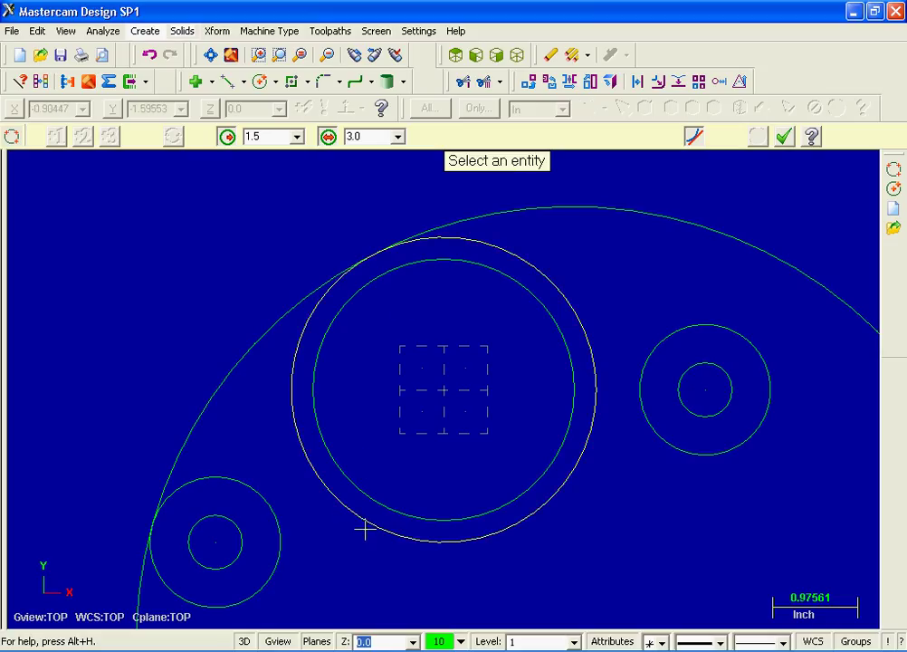
left_click(280, 568)
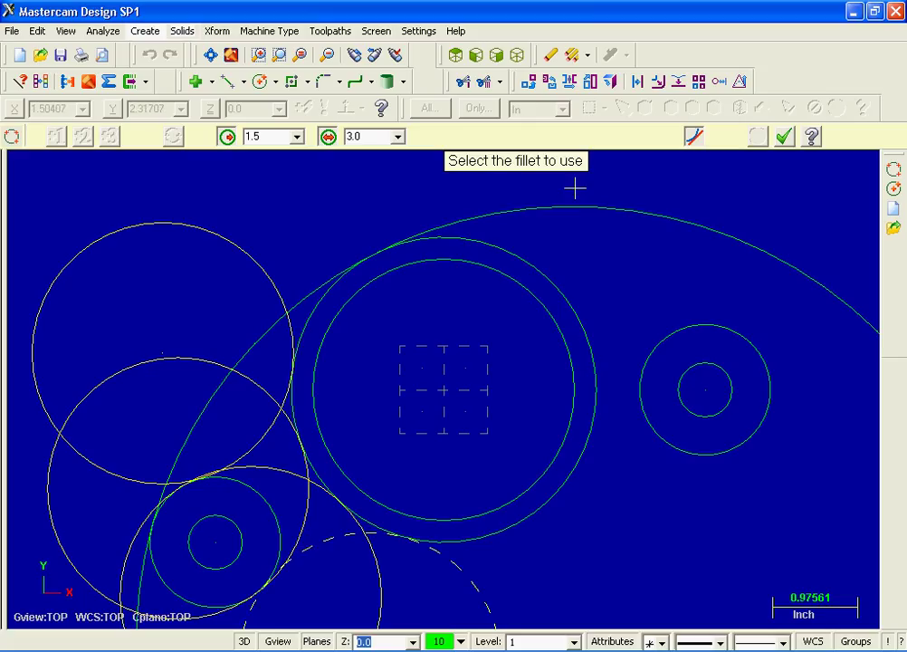
left_click(326, 540)
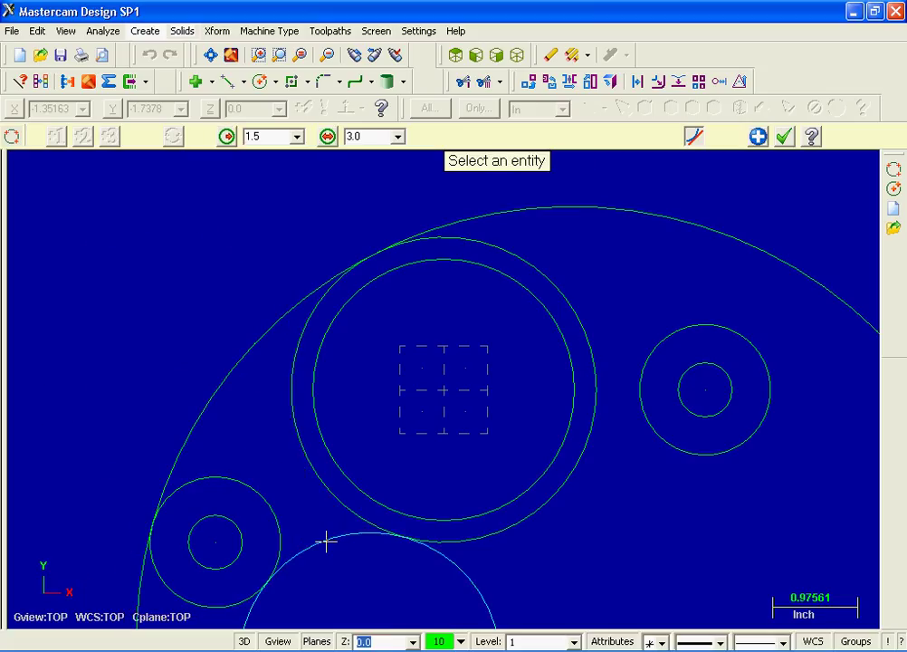
left_click(785, 140)
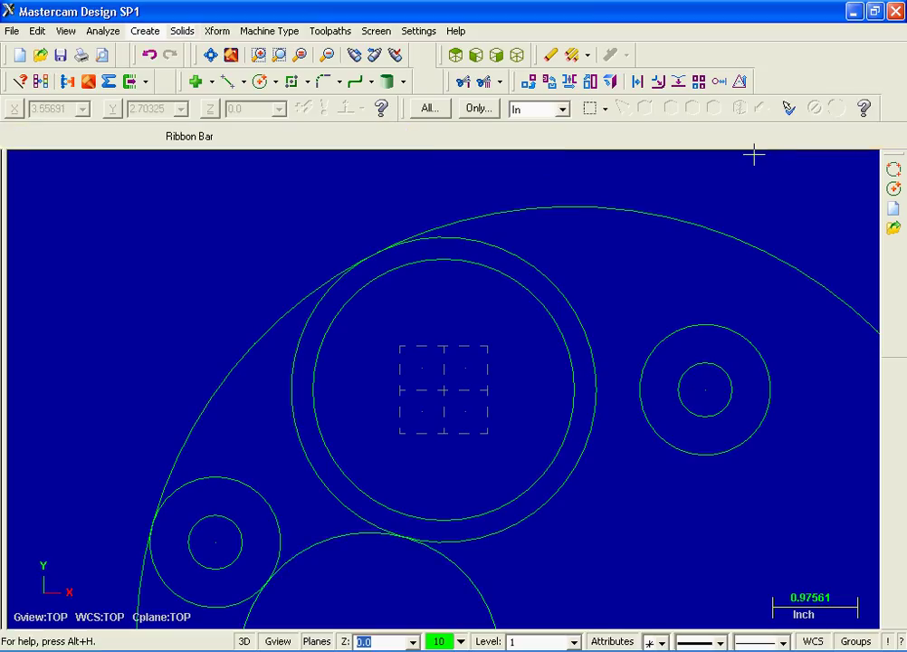
Undo the 1.5 and 5.0 inch radius tangent circles
left_click(630, 210)
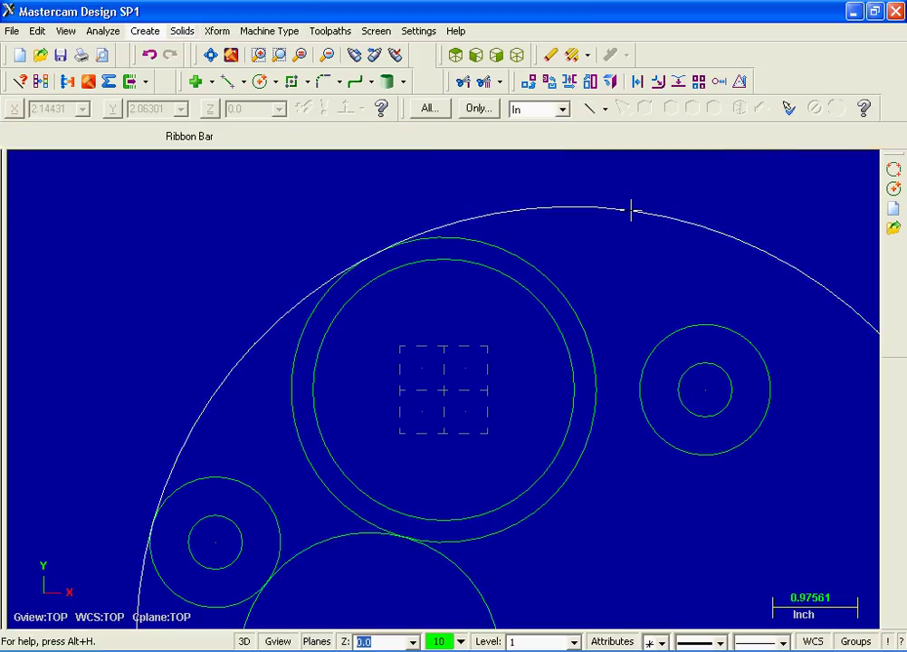
left_click(151, 58)
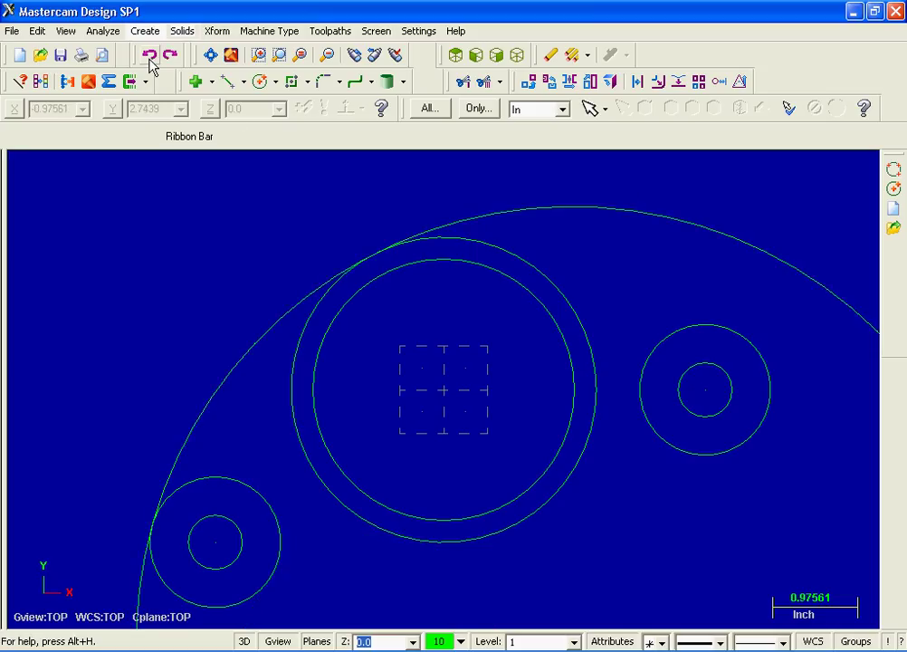
left_click(151, 58)
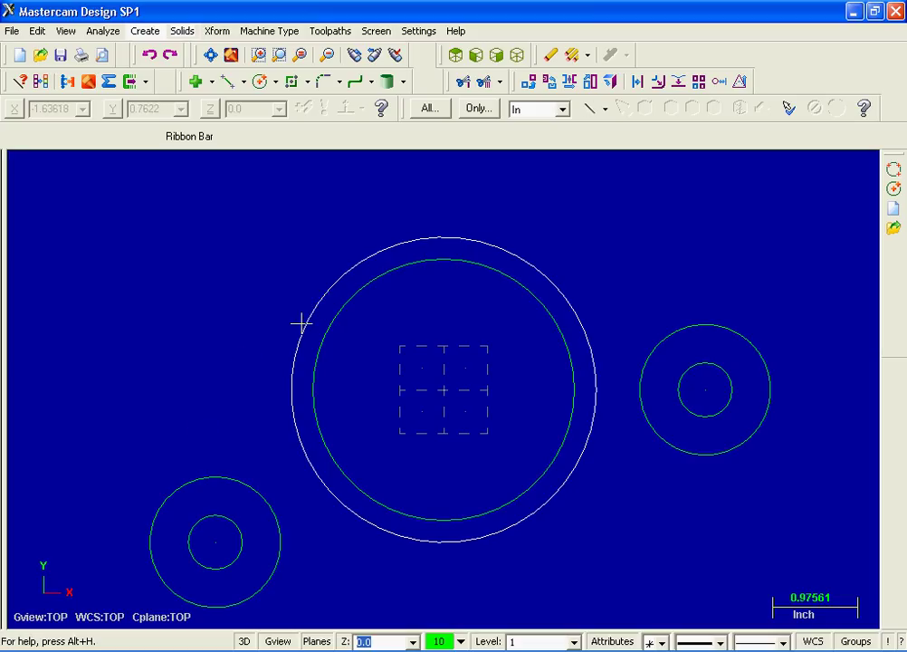
Fillet the 1.75 inch circle and the lower-left 0.75 inch circle along their upper-left side with radius 5.0, without trimming
left_click(147, 32)
mouse_move(217, 94)
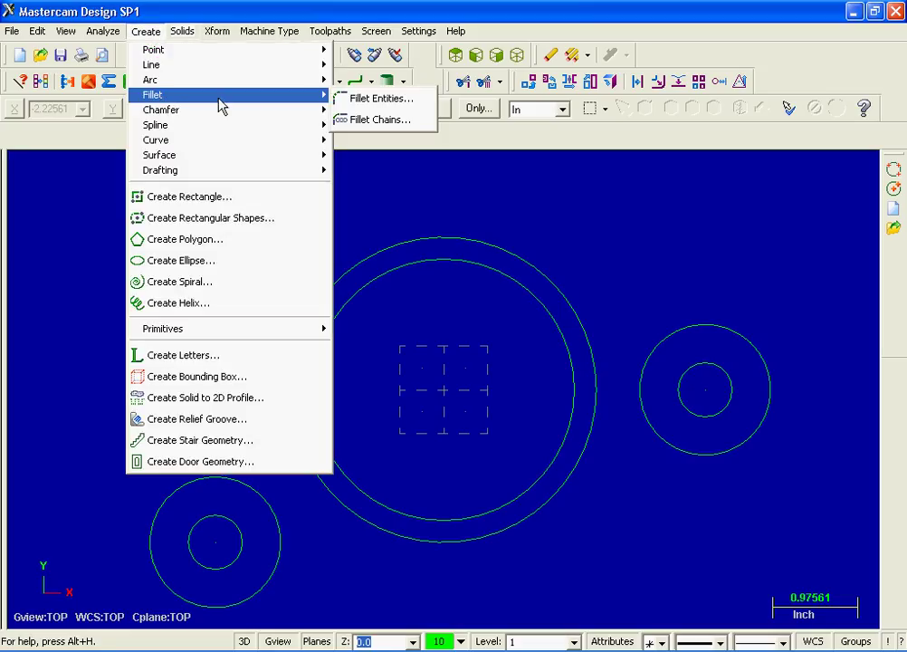
left_click(409, 106)
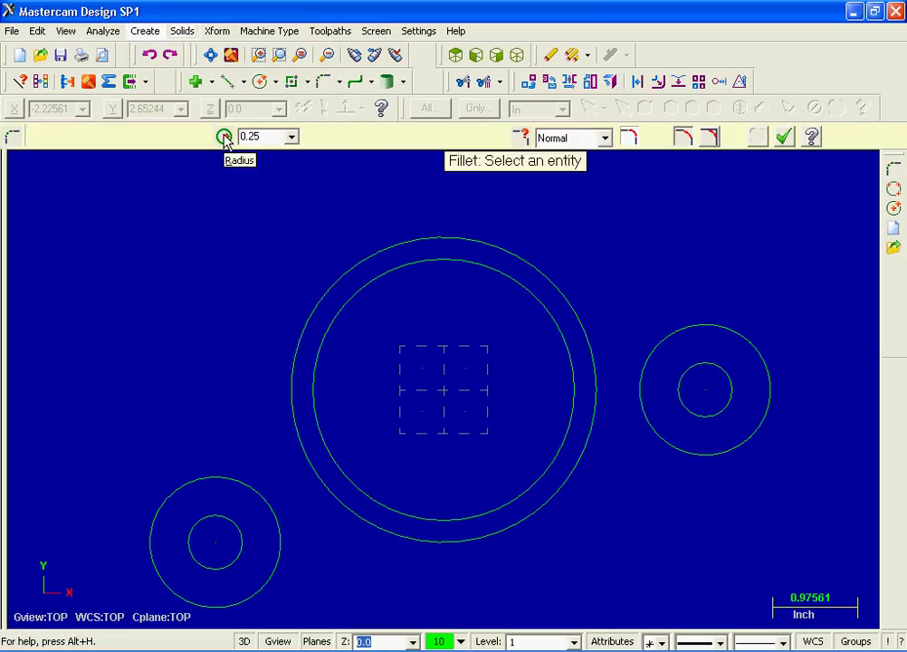
left_click(276, 135)
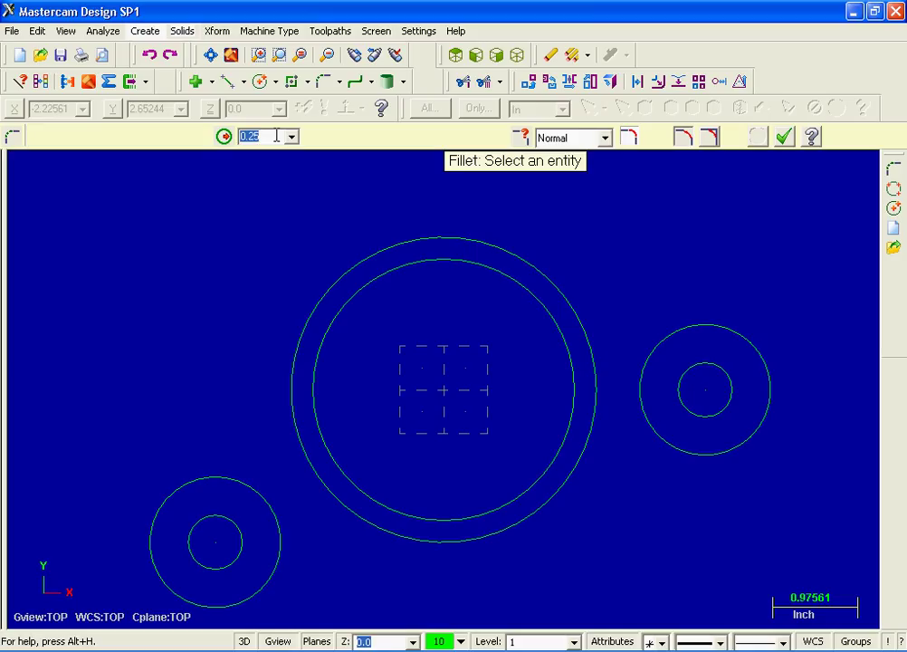
type("5.0")
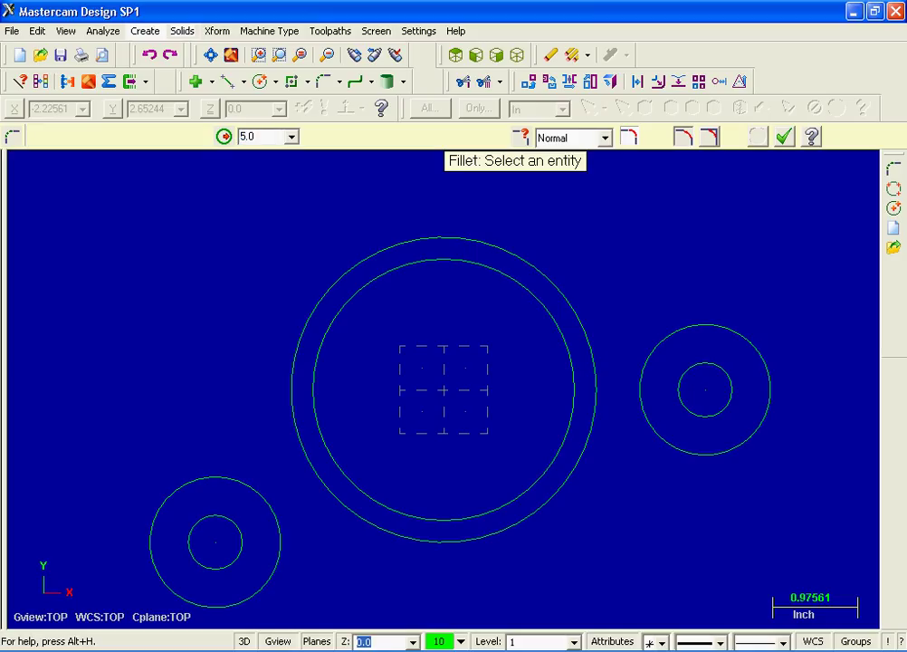
left_click(707, 142)
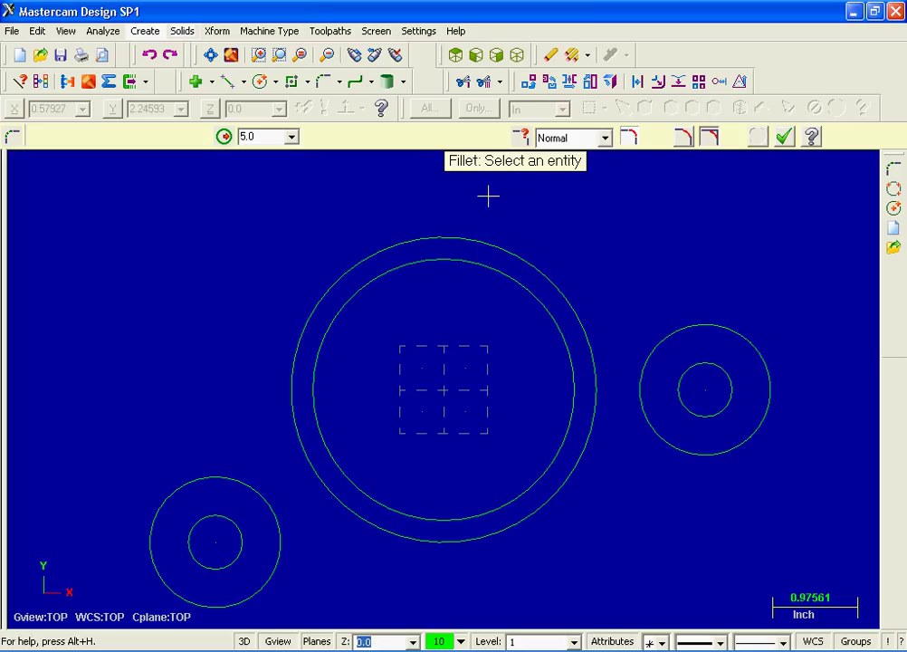
left_click(341, 267)
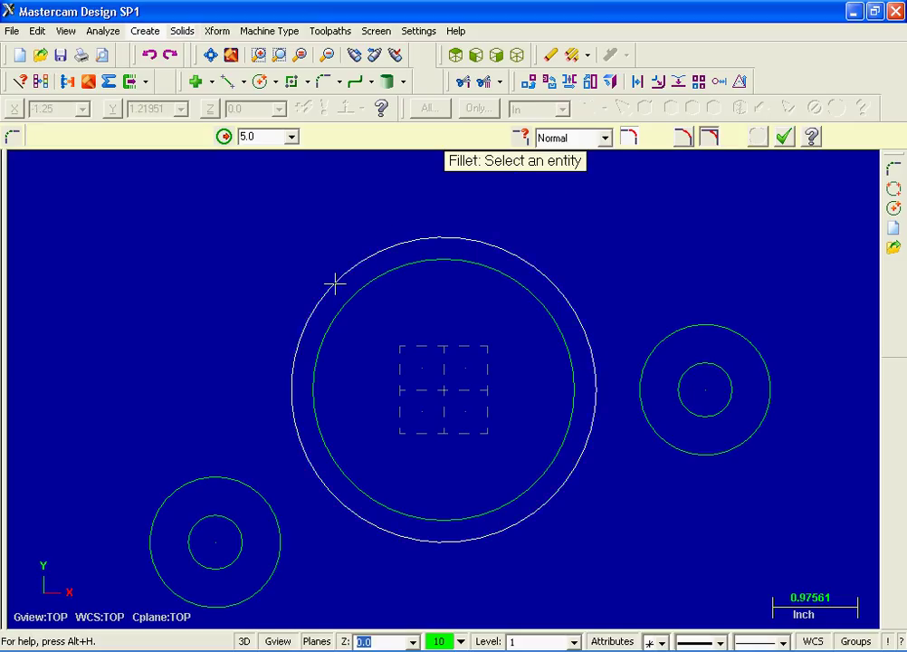
left_click(335, 284)
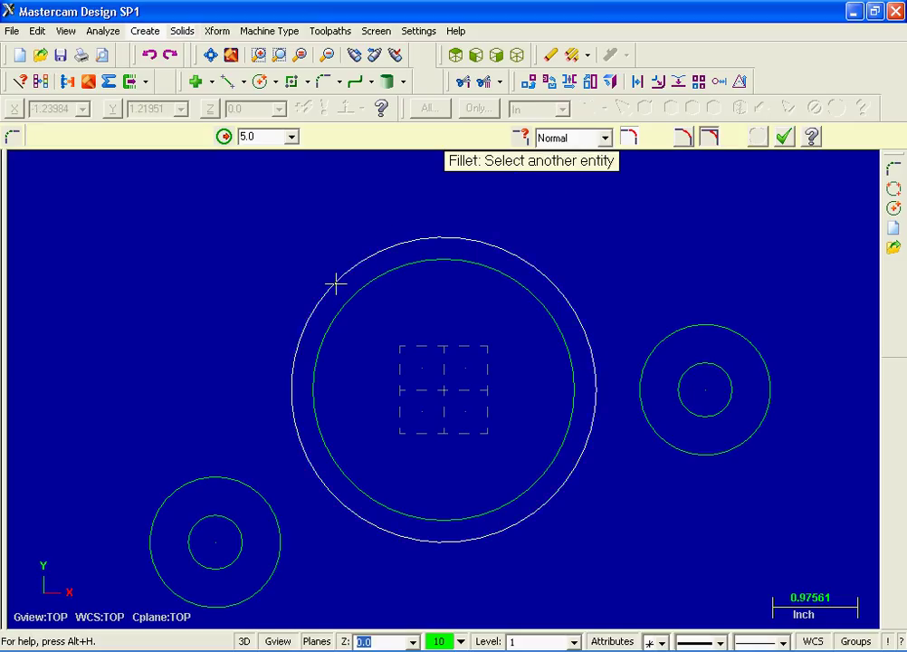
left_click(170, 493)
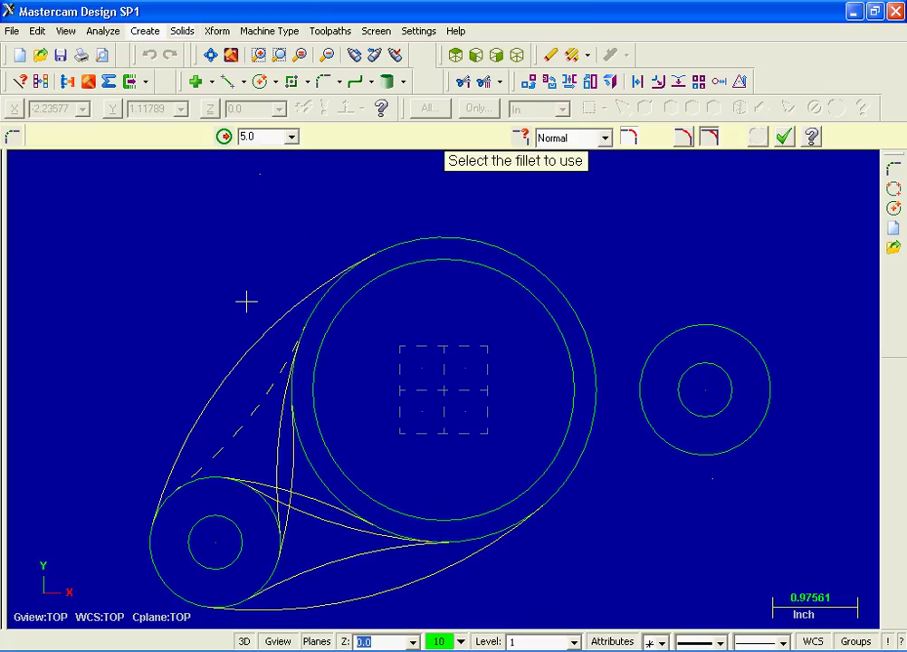
left_click(242, 350)
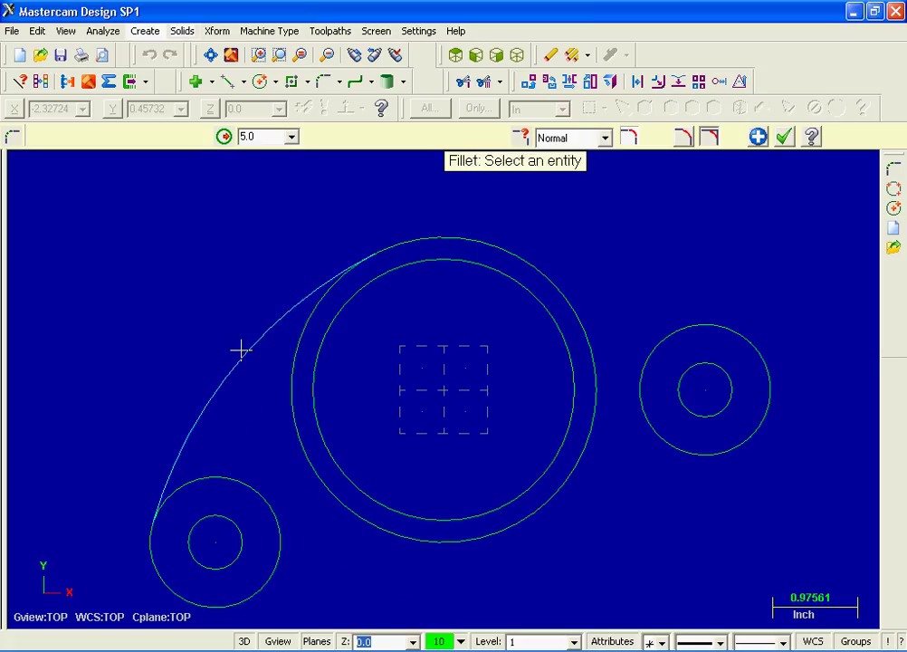
left_click(757, 138)
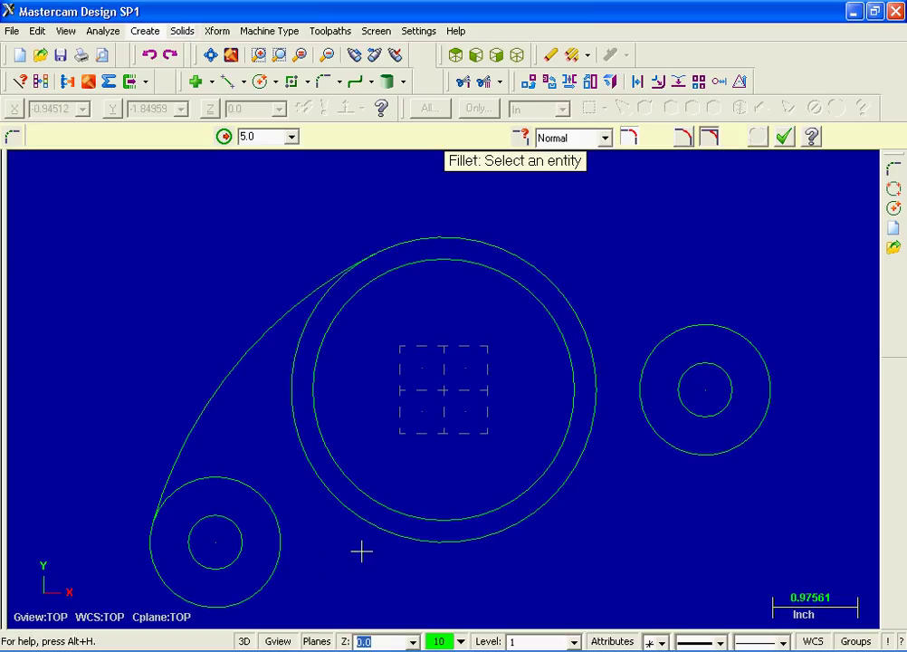
Add a 1.5 inch radius fillet joining the undersides of the 1.75 inch circle and the lower-left 0.75 inch circle
double_click(259, 135)
type("1.5")
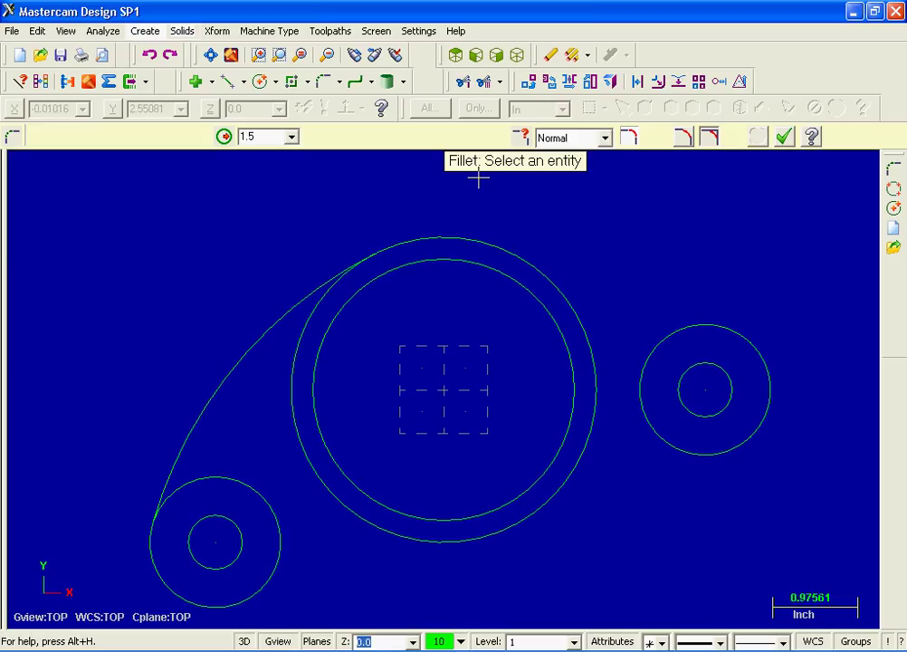
left_click(355, 518)
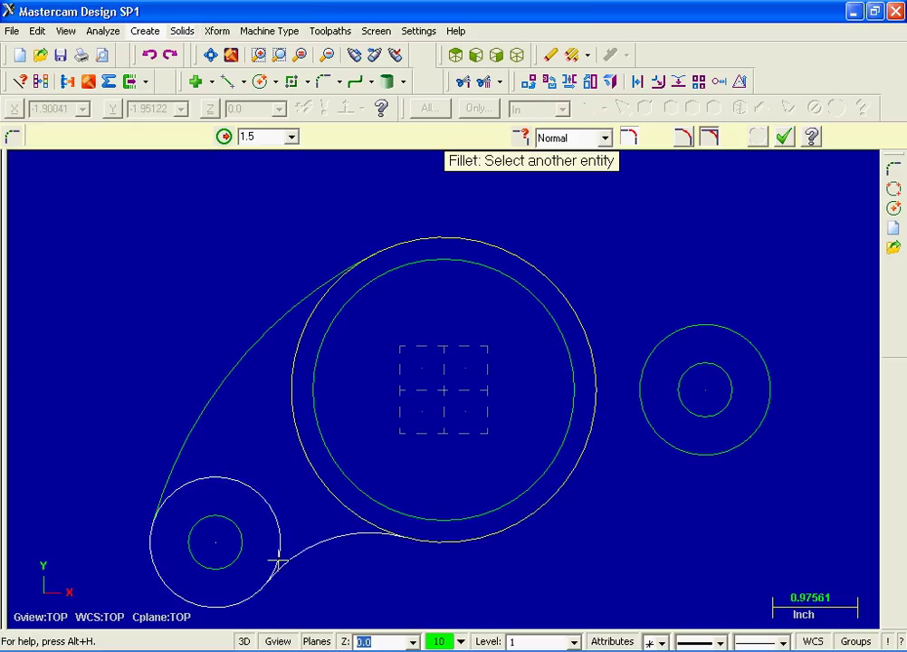
left_click(277, 559)
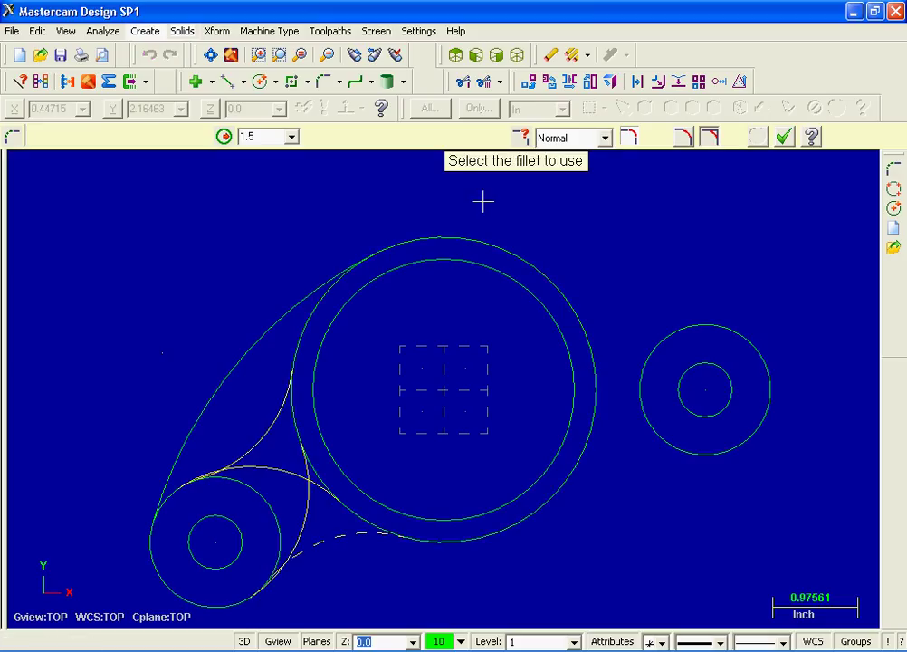
left_click(326, 542)
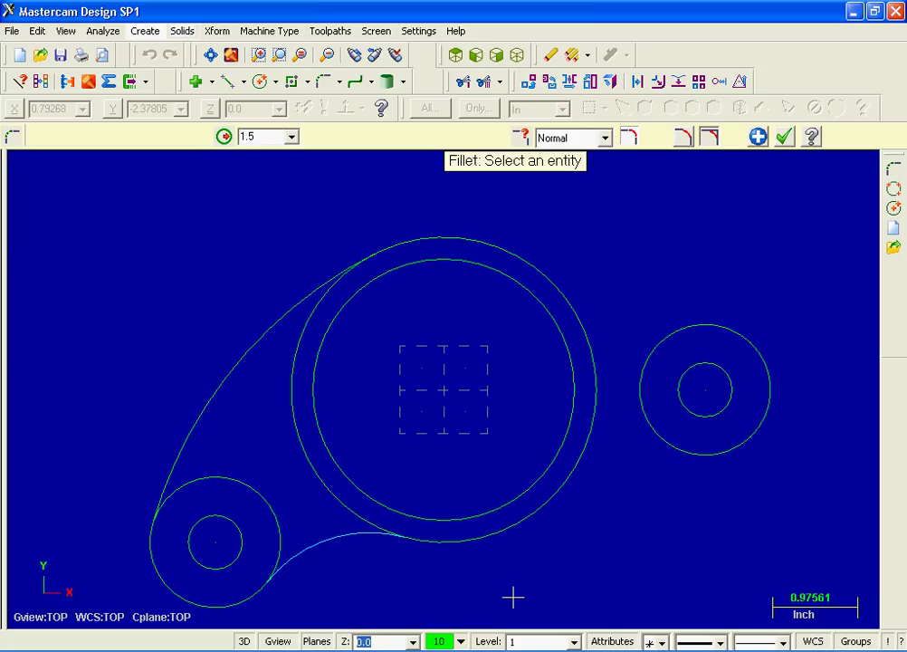
left_click(784, 138)
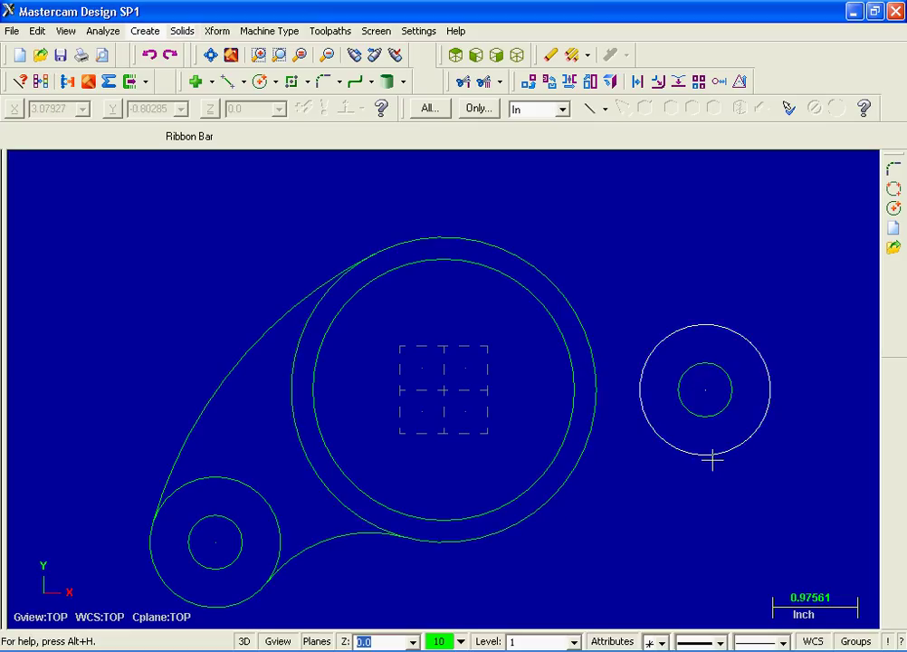
Draw a line tangent to the undersides of the 1.75 inch circle and the right-hand 0.75 inch circle
left_click(145, 33)
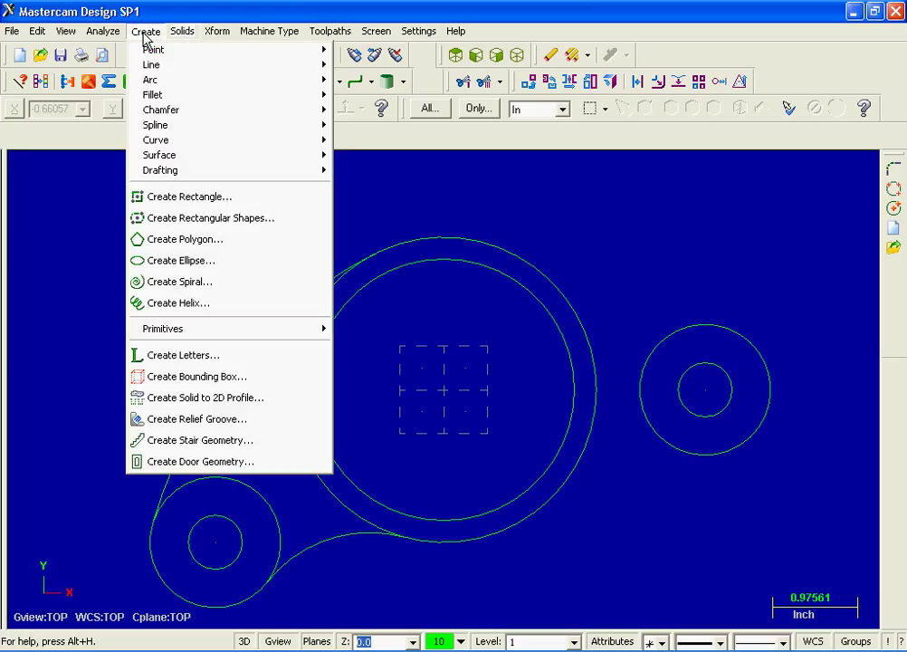
mouse_move(148, 66)
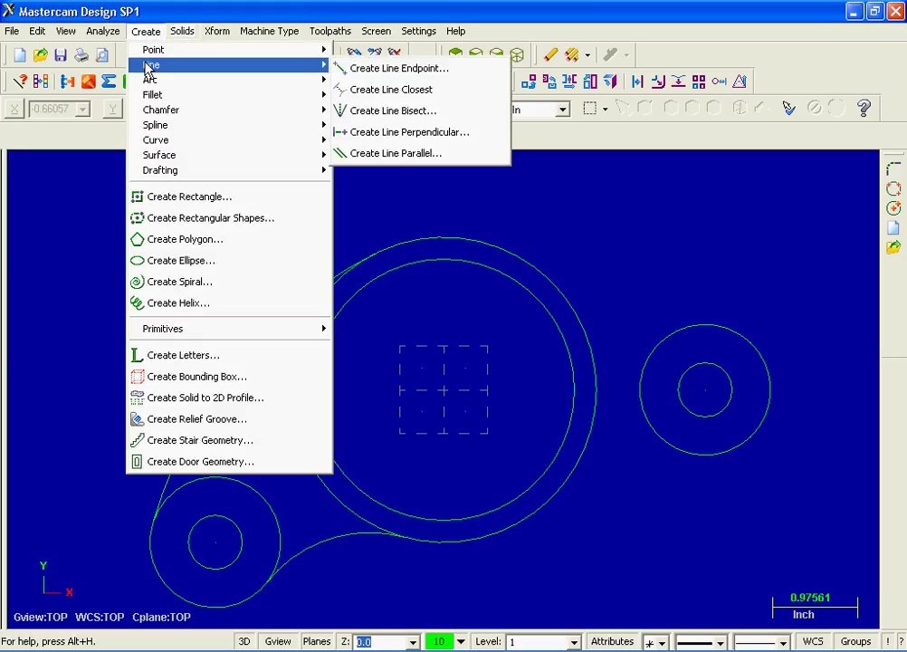
left_click(462, 72)
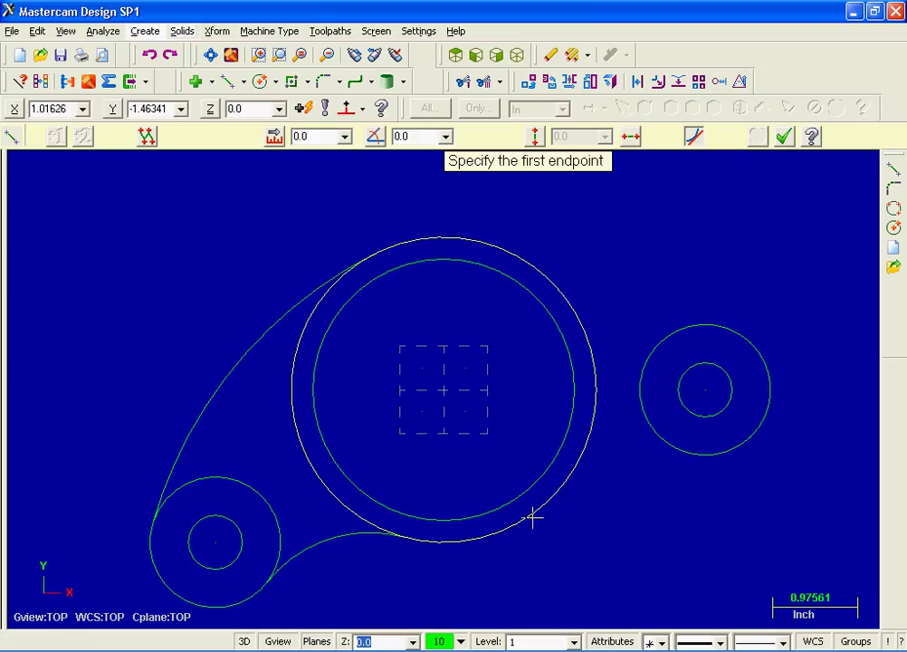
left_click(533, 517)
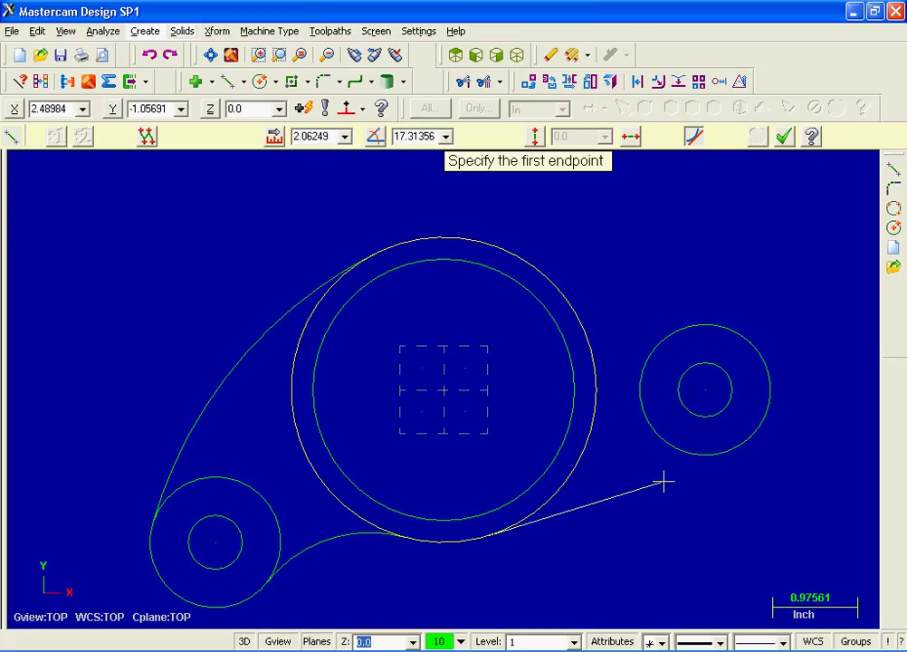
left_click(758, 429)
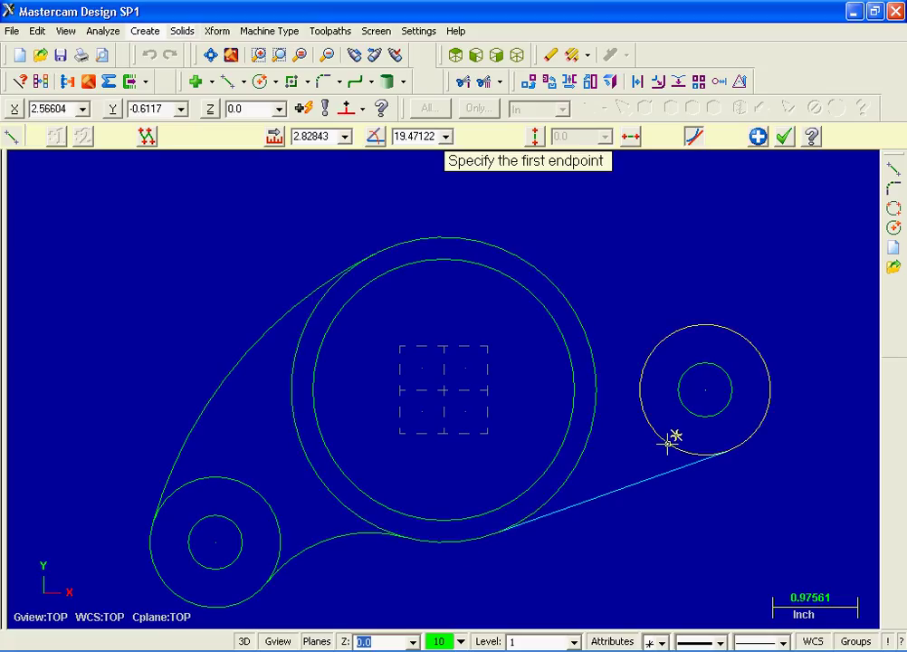
left_click(757, 136)
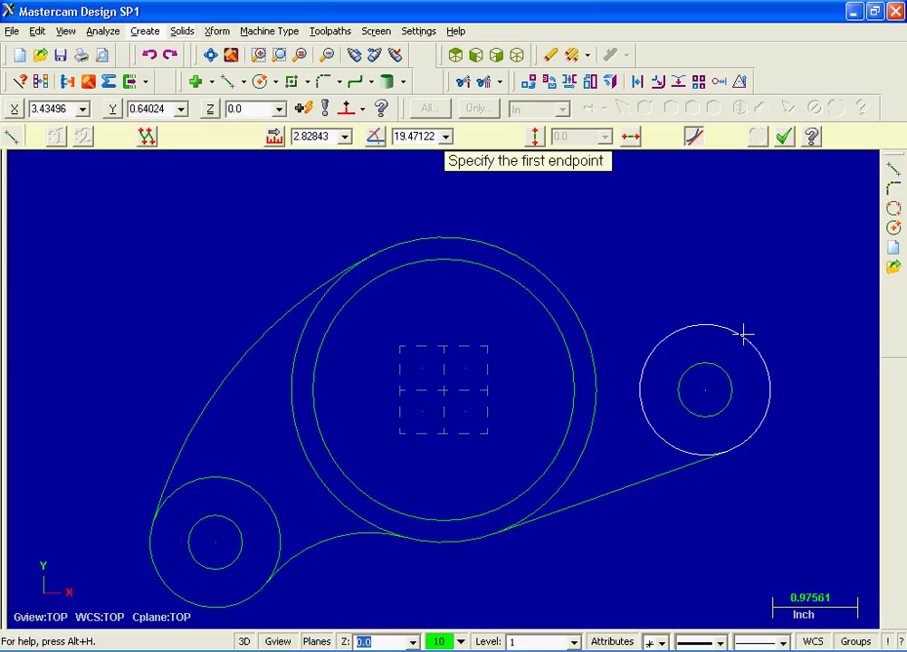
Draw a second tangent line joining the upper sides of the right-hand 0.75 inch circle and the 1.75 inch circle
left_click(745, 330)
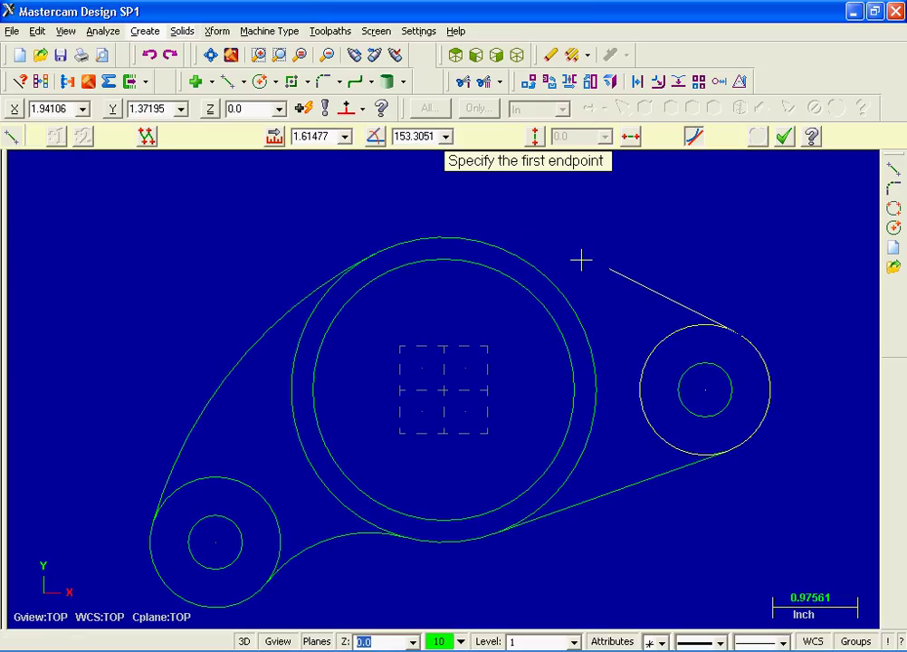
left_click(458, 238)
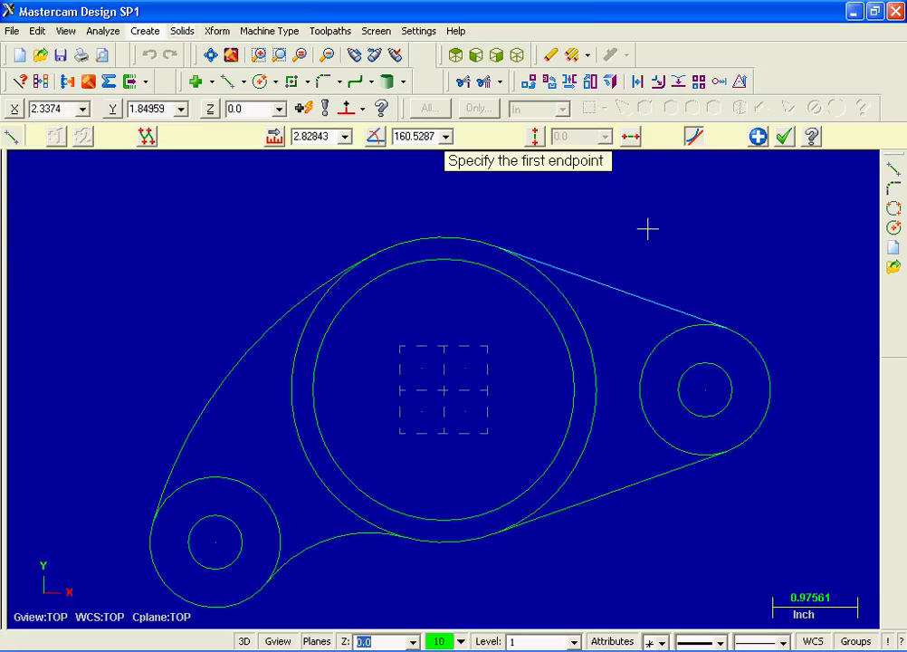
left_click(783, 136)
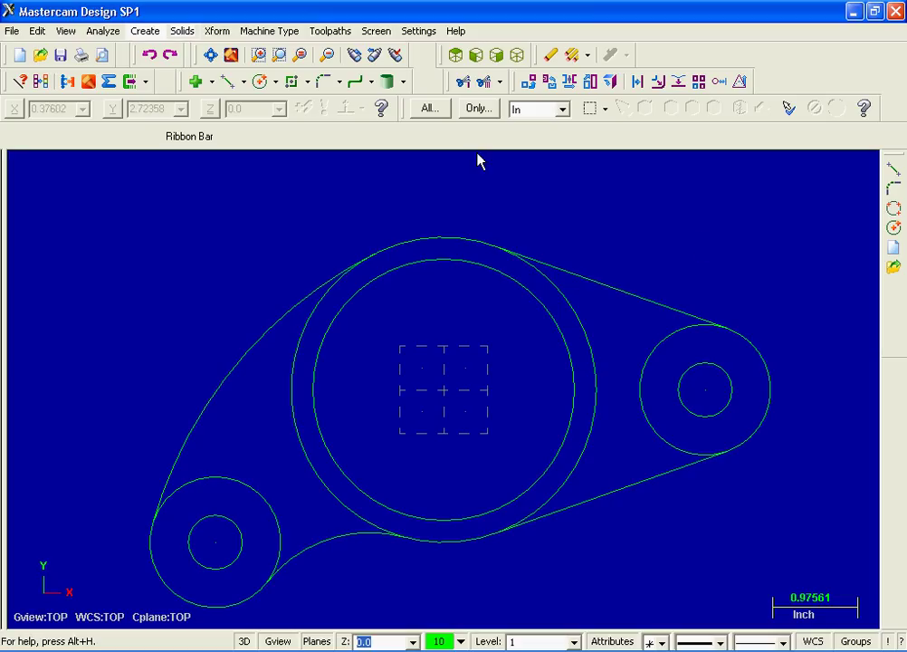
Trim away the inner arcs of both 0.75 inch end circles with the Divide trim, leaving only their outer ends
left_click(38, 32)
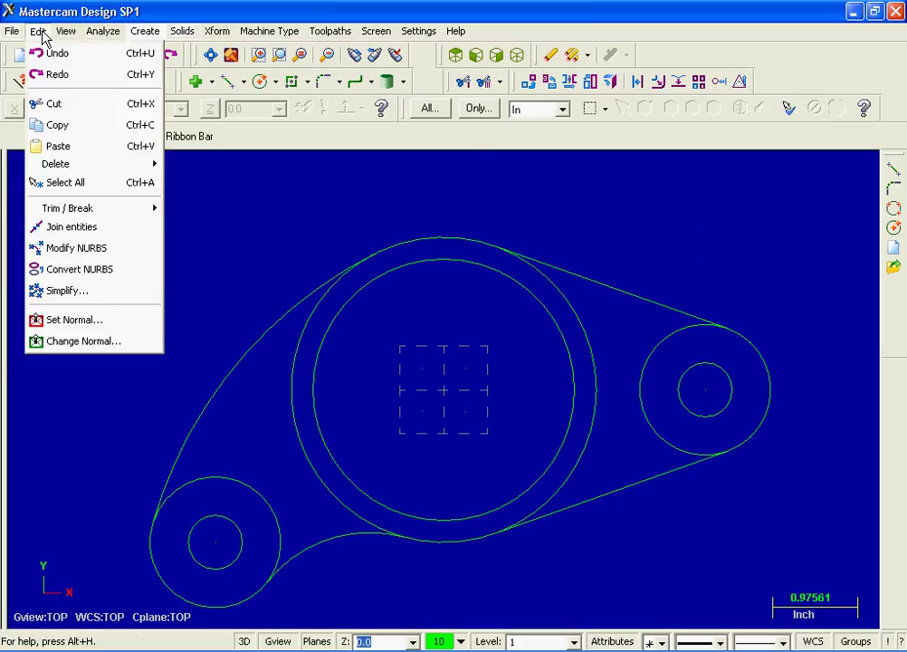
mouse_move(55, 217)
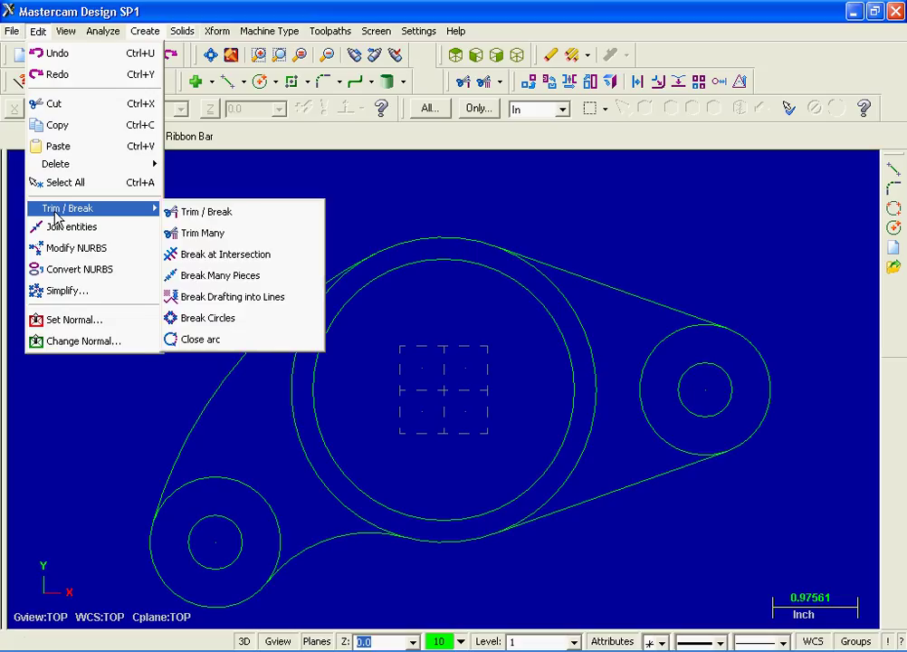
left_click(253, 217)
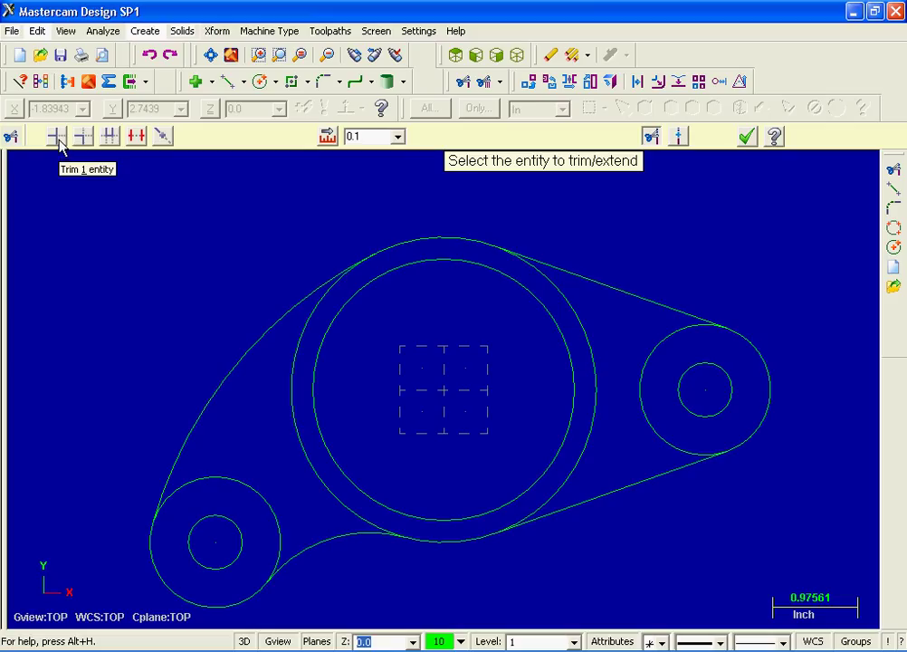
left_click(135, 136)
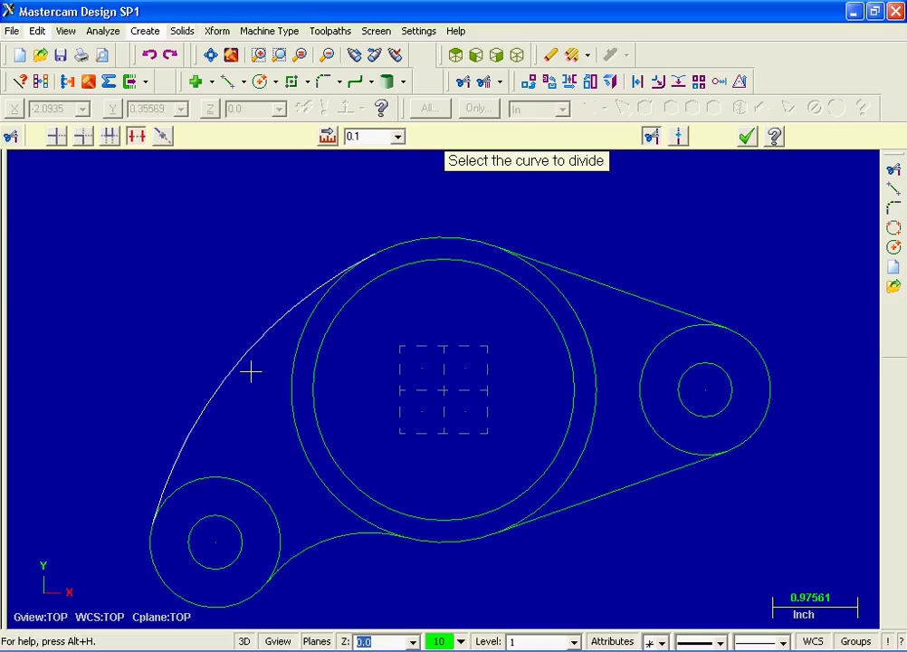
left_click(204, 474)
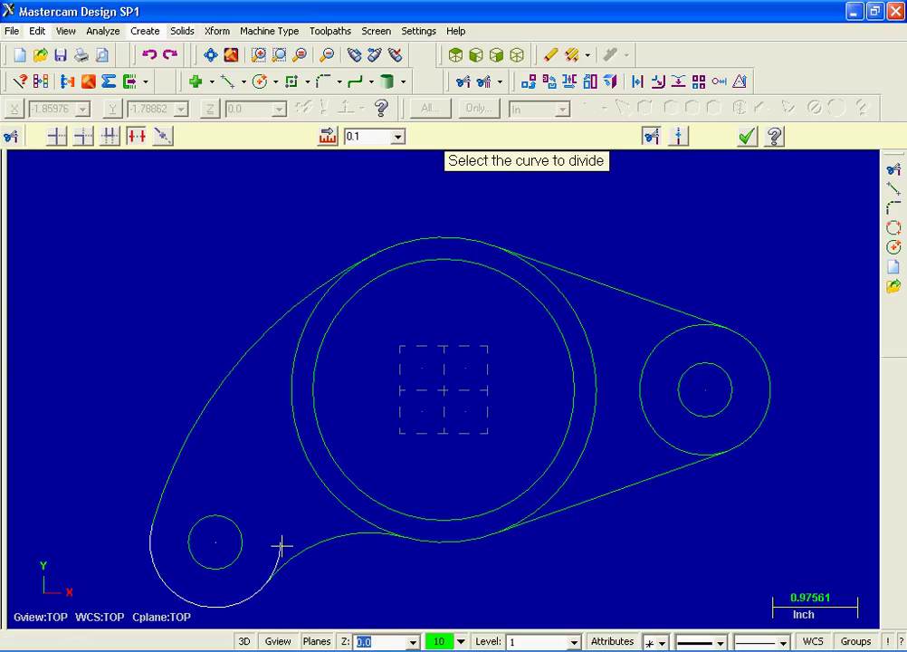
left_click(282, 545)
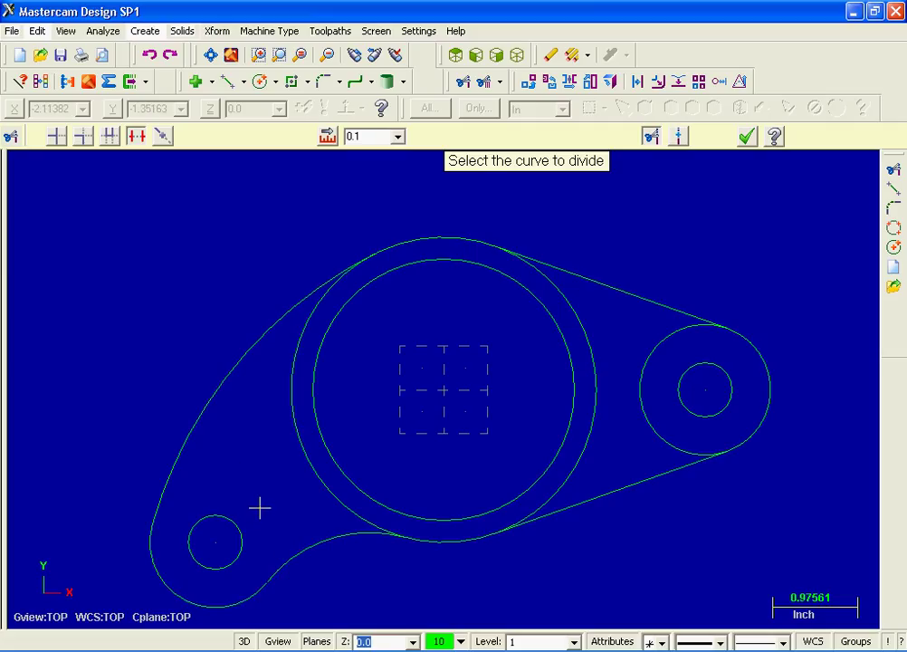
left_click(661, 341)
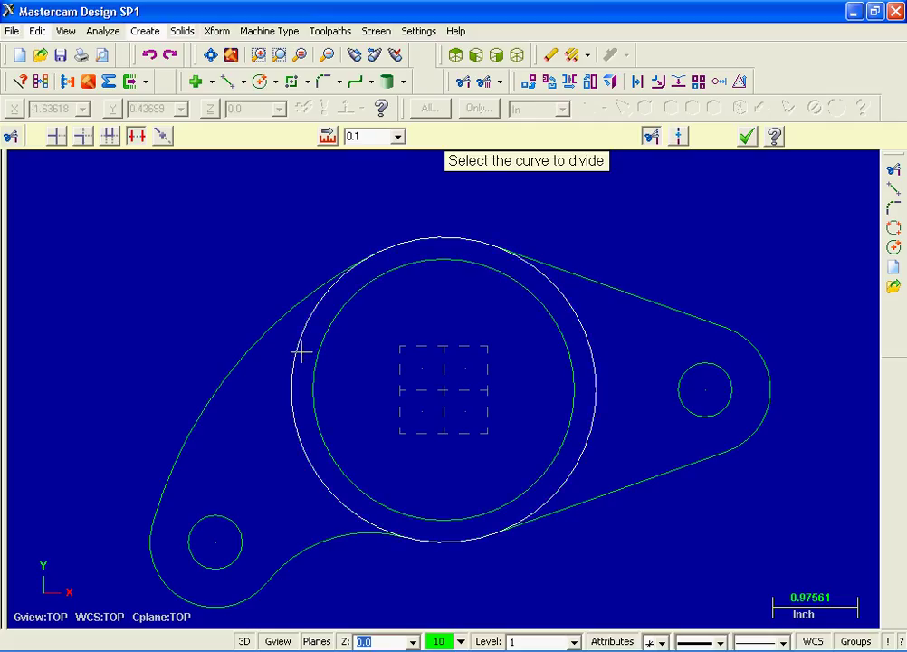
Divide-trim the left and right inner arcs of the 1.75 inch circle so only the flange's outer profile remains
left_click(576, 316)
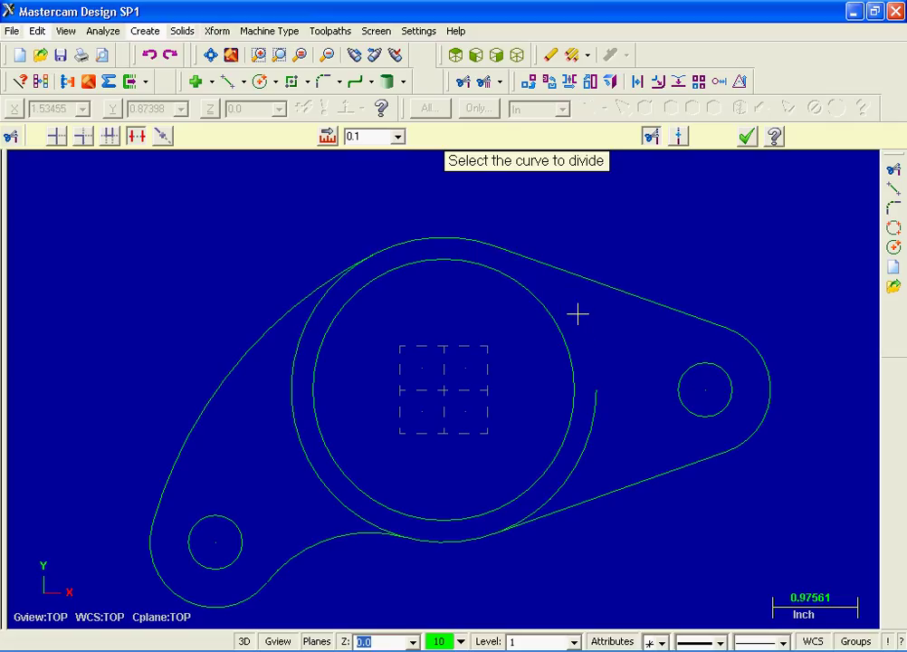
left_click(294, 343)
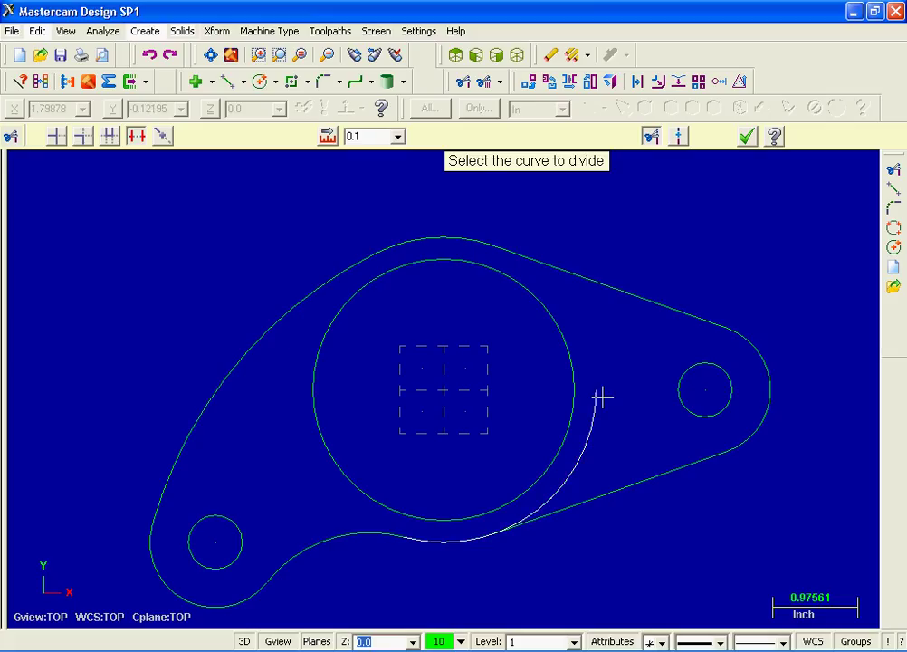
left_click(580, 464)
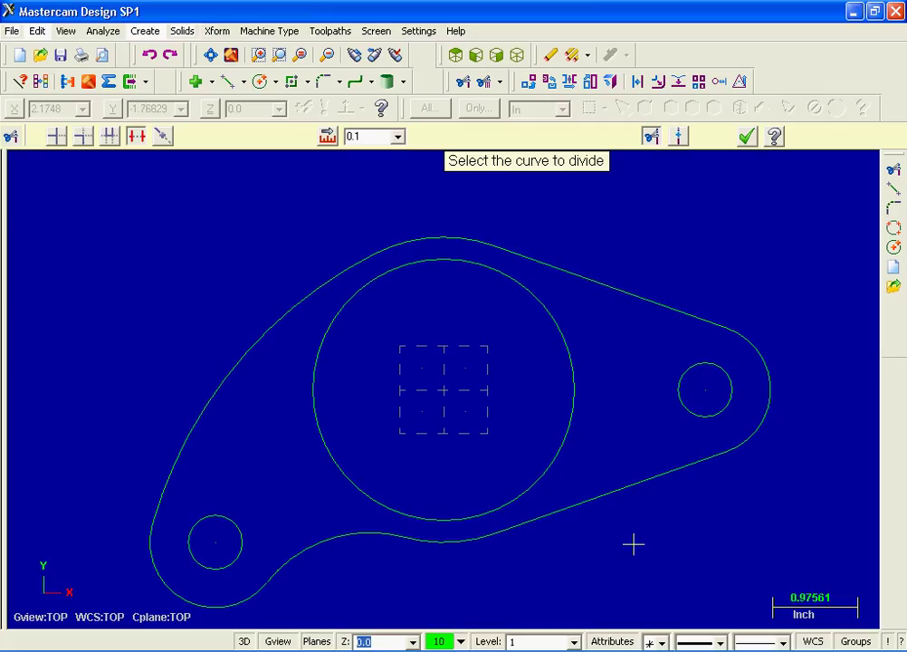
left_click(748, 137)
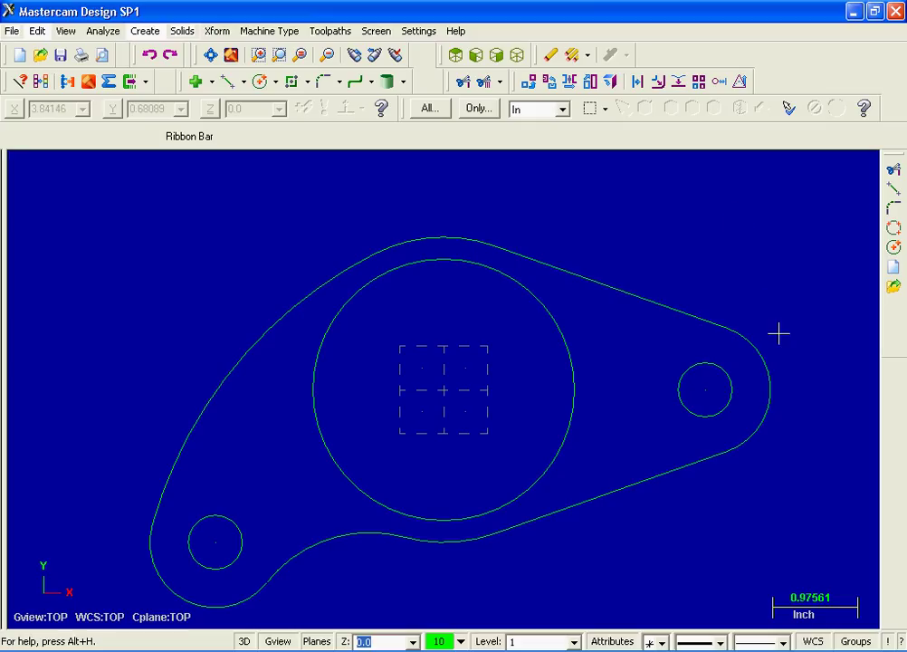
Place a six-sided polygon centred on the origin with a radius of 1.5/2 (0.75)
left_click(146, 32)
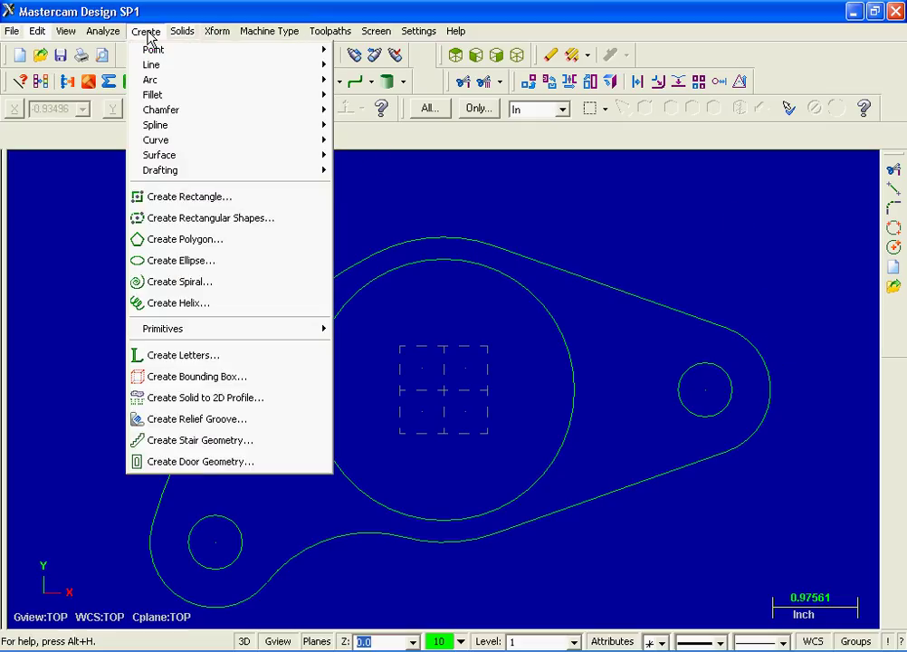
left_click(242, 247)
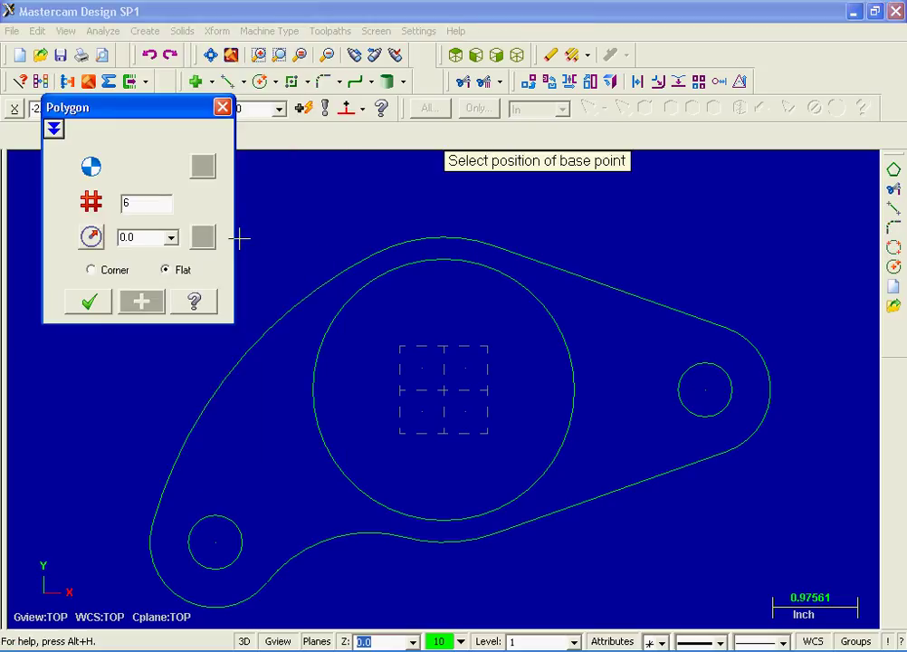
left_click(55, 130)
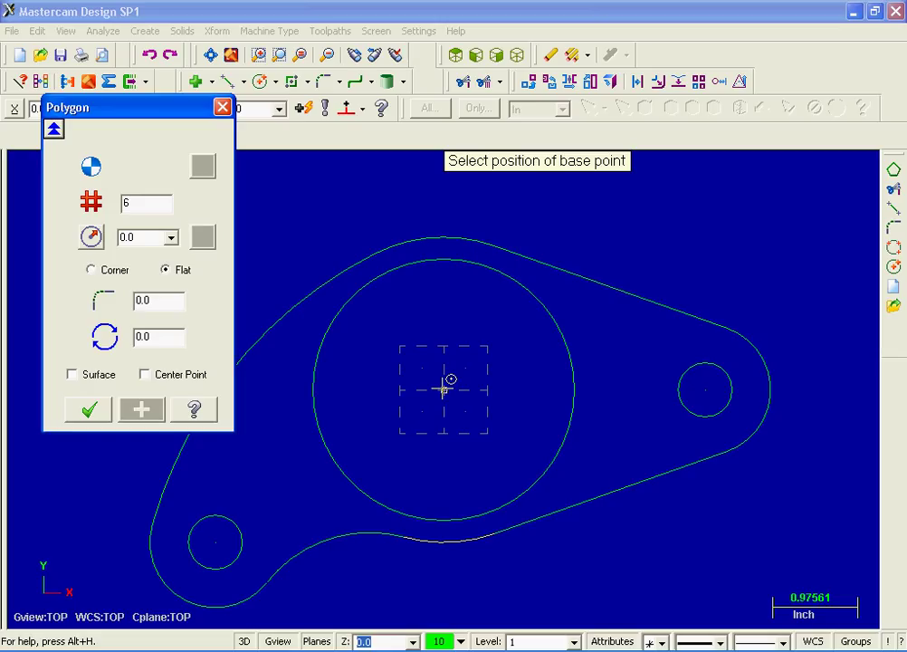
left_click(442, 388)
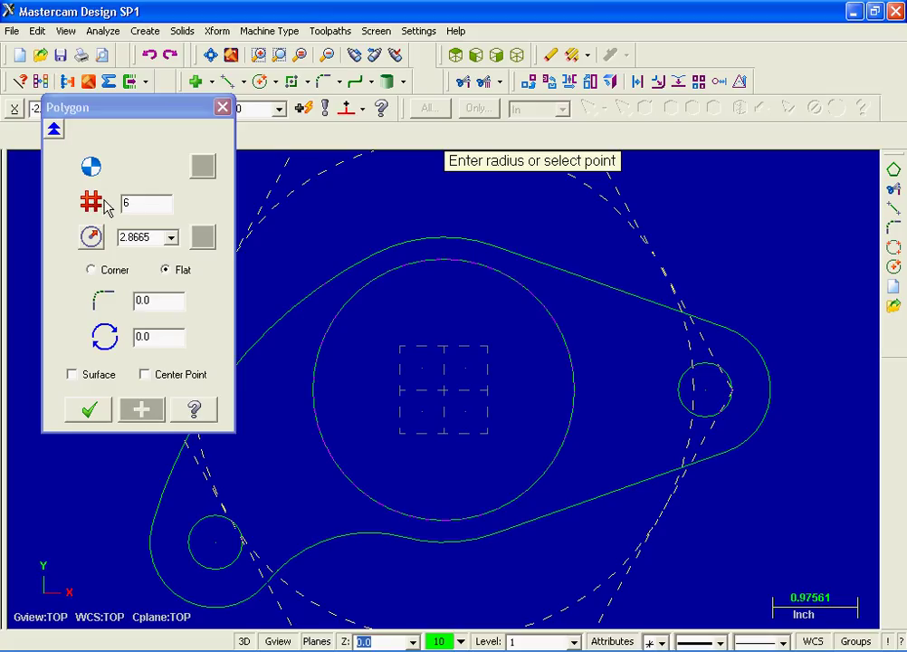
left_click(131, 202)
double_click(147, 238)
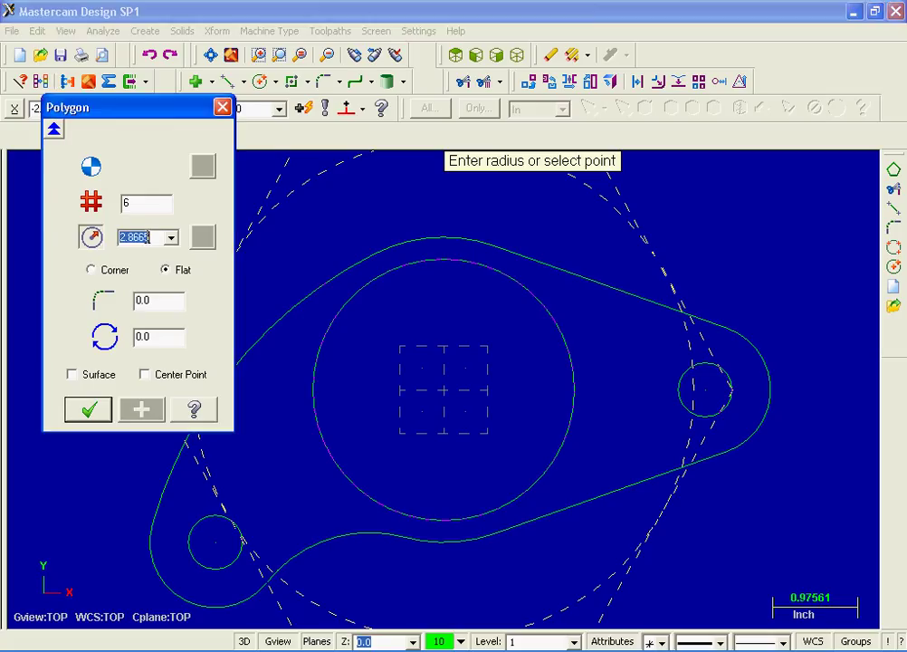
type("1.5/2")
key("Return")
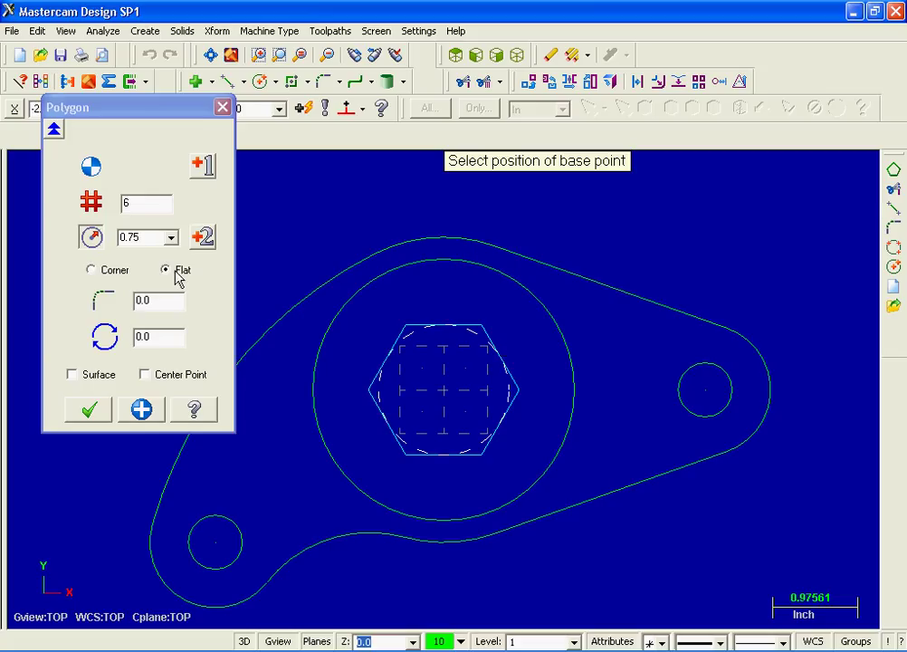
Measure the hexagon's radius to its corners, rotate it by 90+15 (105) degrees, and create it
left_click(93, 272)
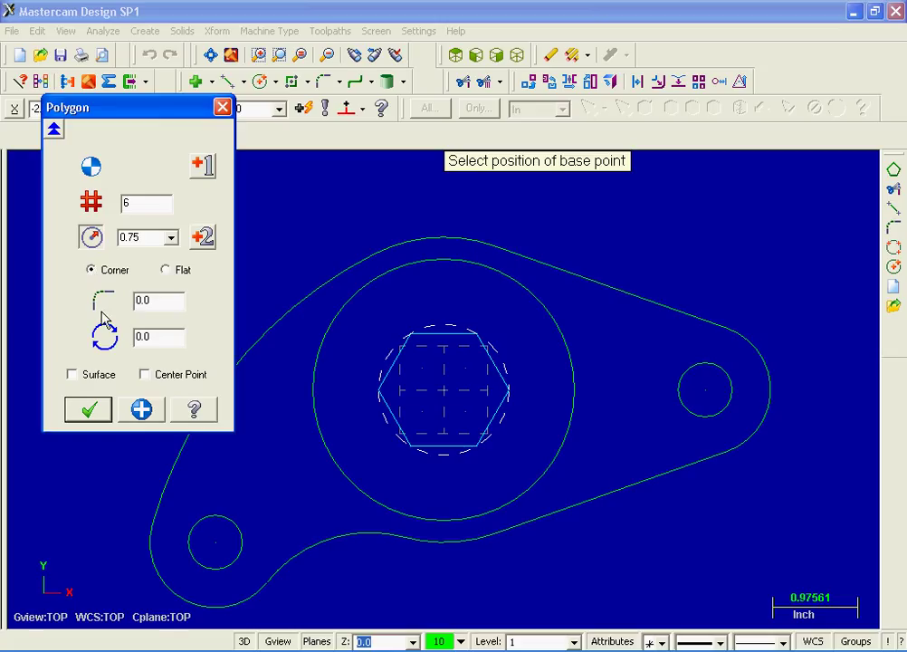
double_click(159, 341)
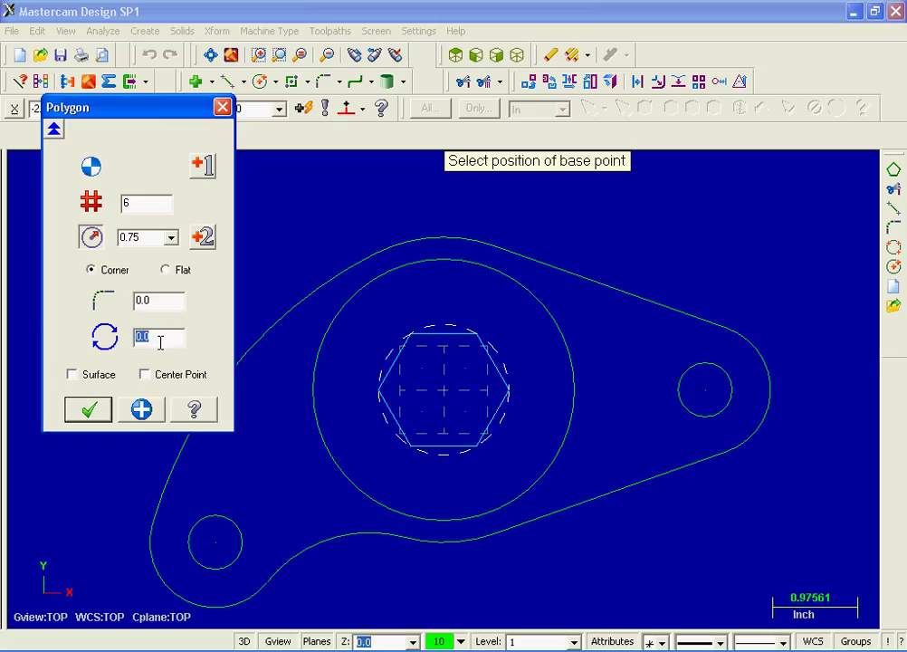
type("90+15")
key("Return")
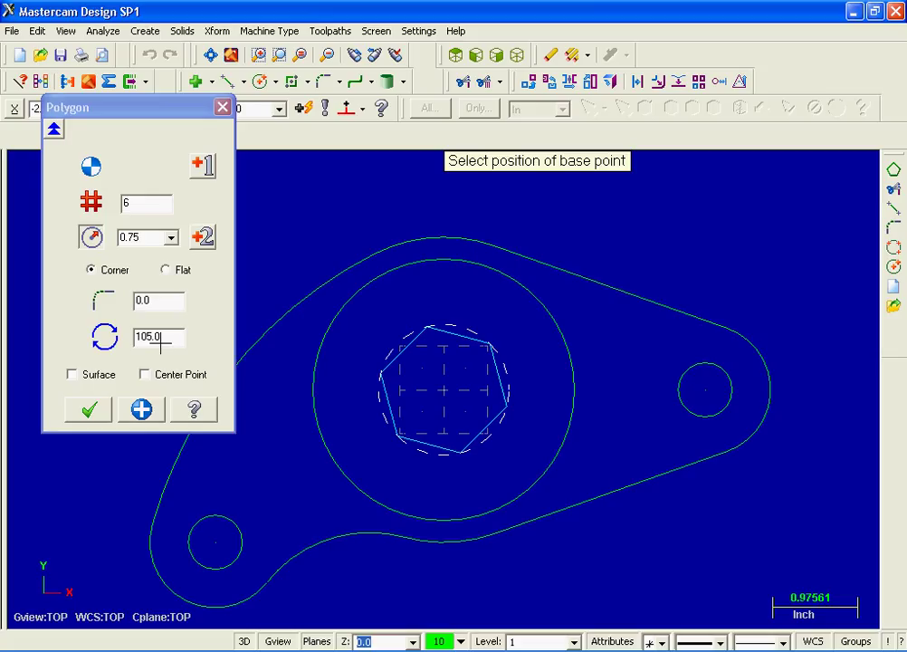
left_click(91, 411)
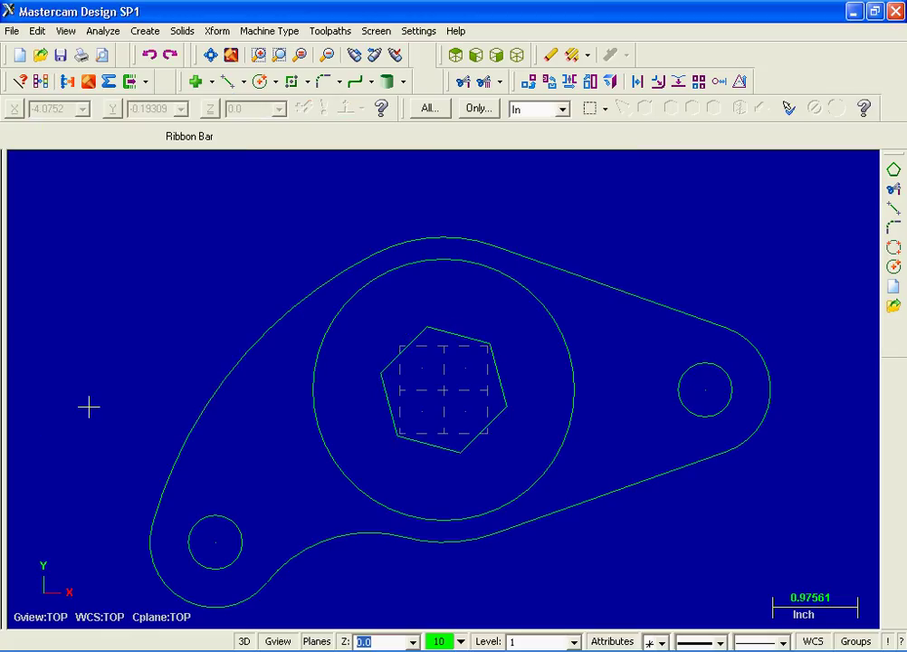